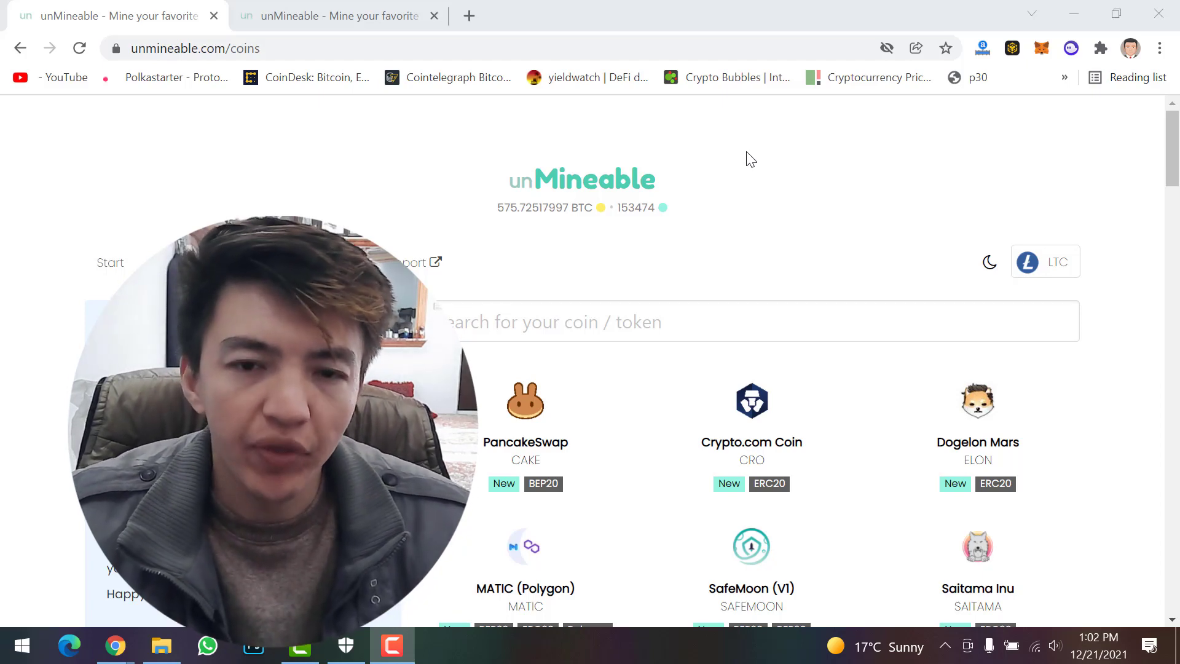
# Scroll the unMineable coin list down until Litecoin (LTC) appears near Lisk and ChainLink.
pyautogui.click(405, 121)
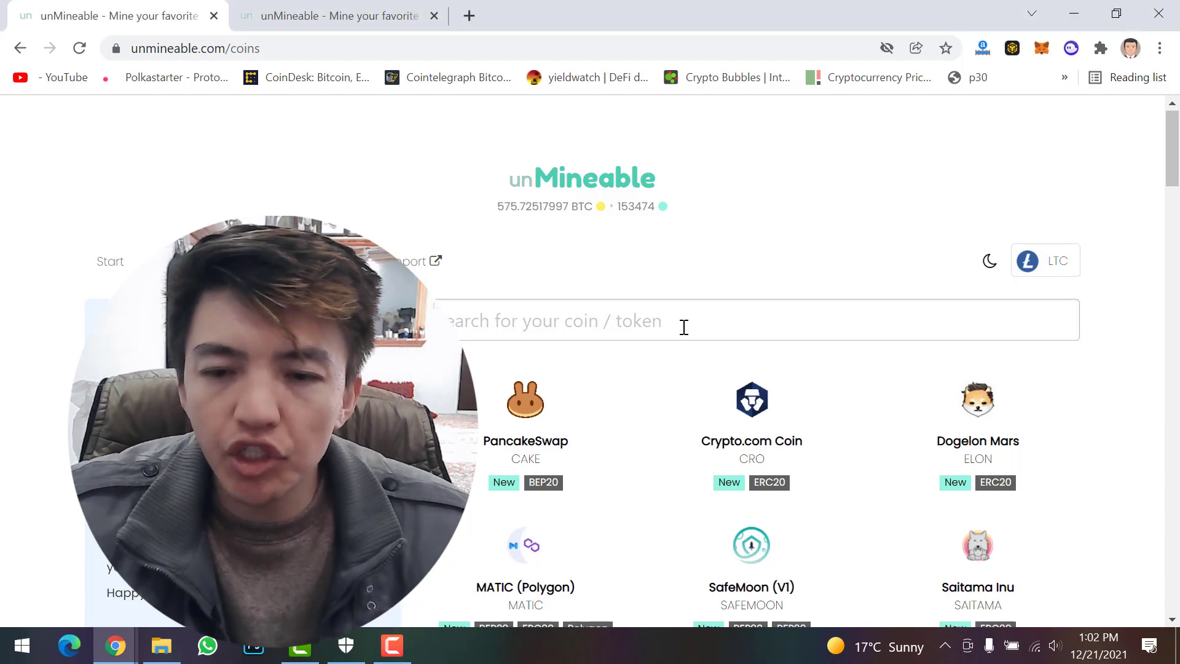
pyautogui.scroll(-3, 683, 326)
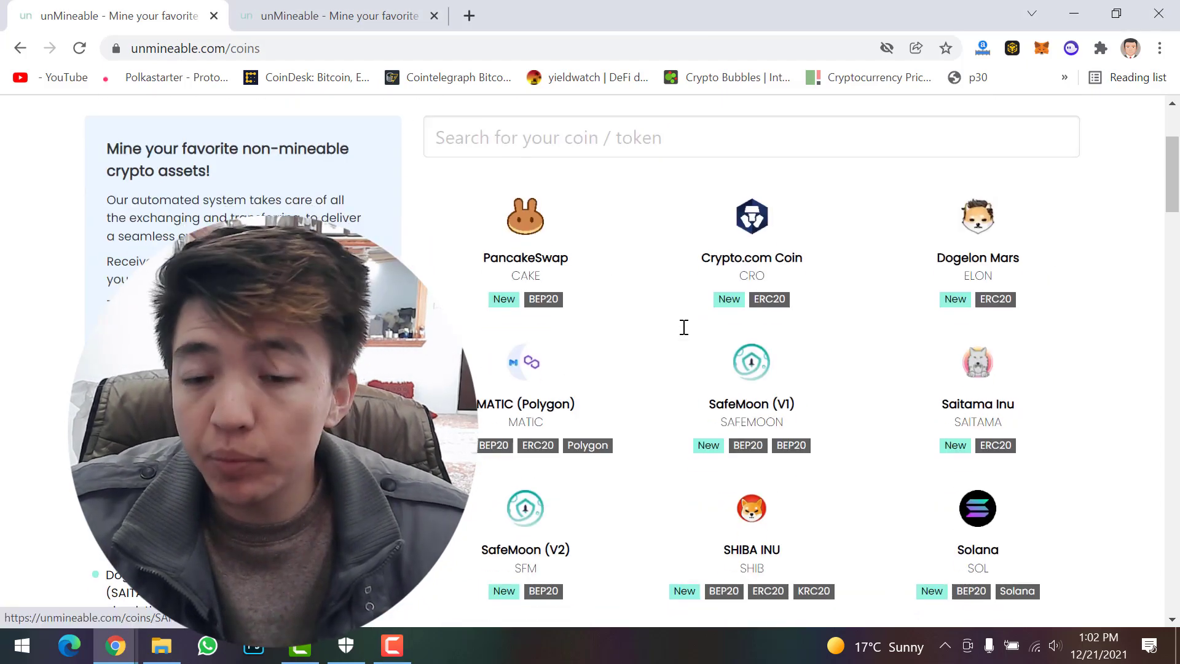
pyautogui.scroll(-4, 683, 326)
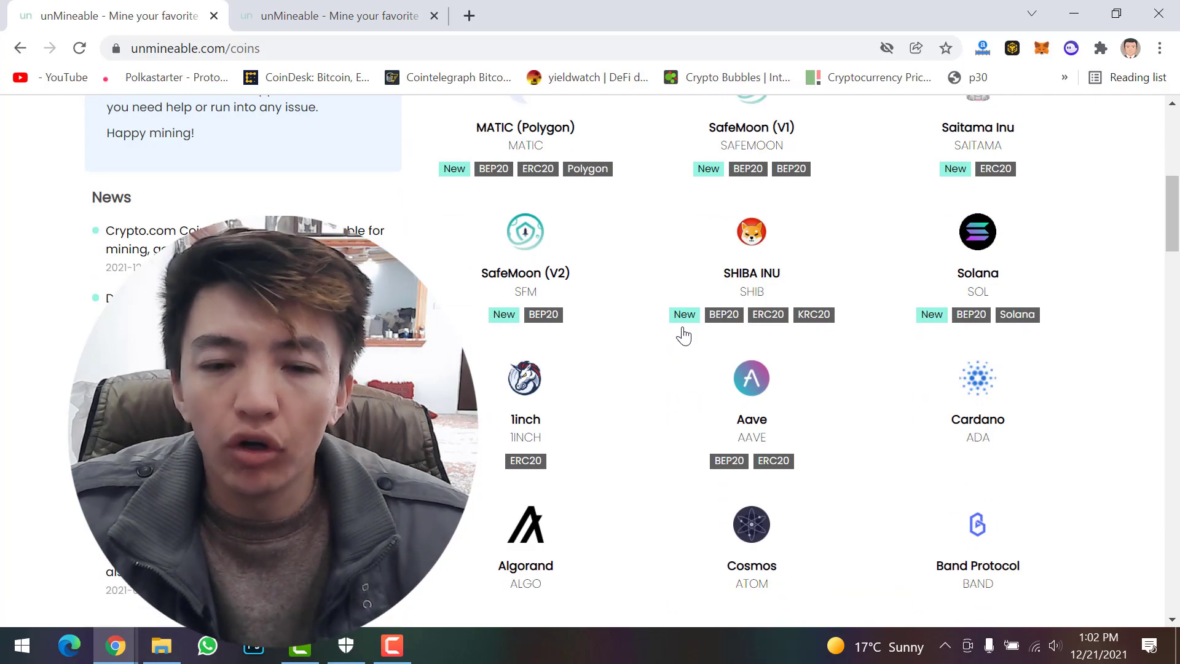
pyautogui.scroll(-7, 683, 335)
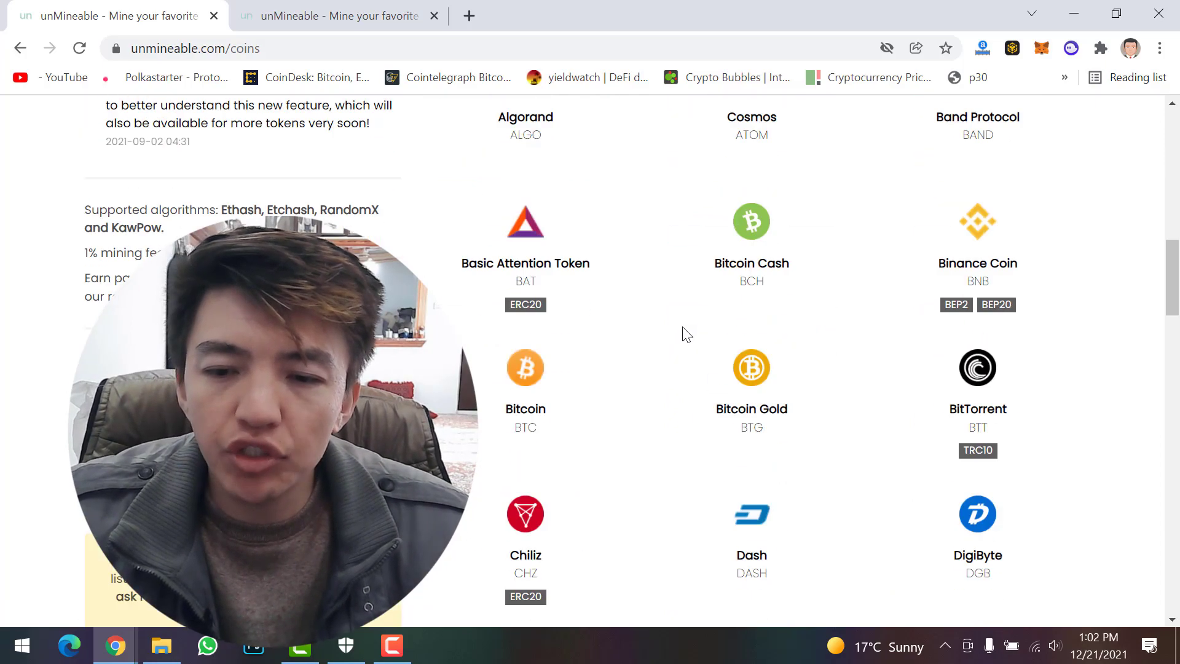
pyautogui.scroll(-15, 686, 335)
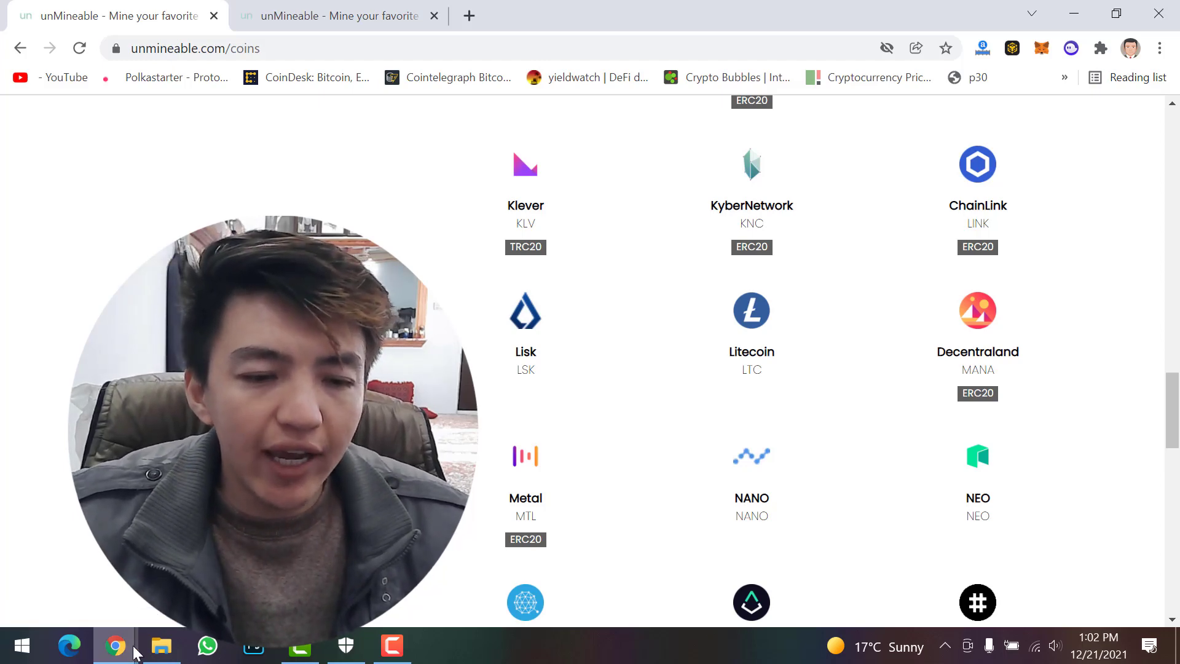
# Create a new folder named 'unmineable' in Downloads, then bring up Windows Security.
pyautogui.click(152, 654)
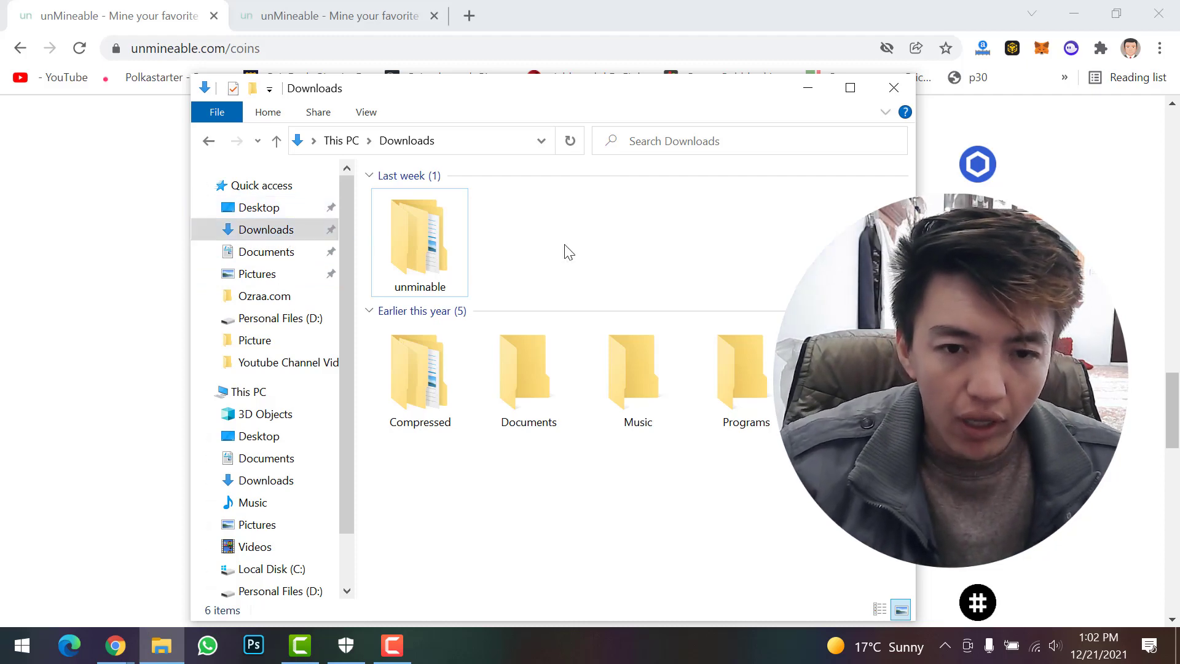
pyautogui.hotkey('ctrl', 'shift', 'n')
pyautogui.write('unmin')
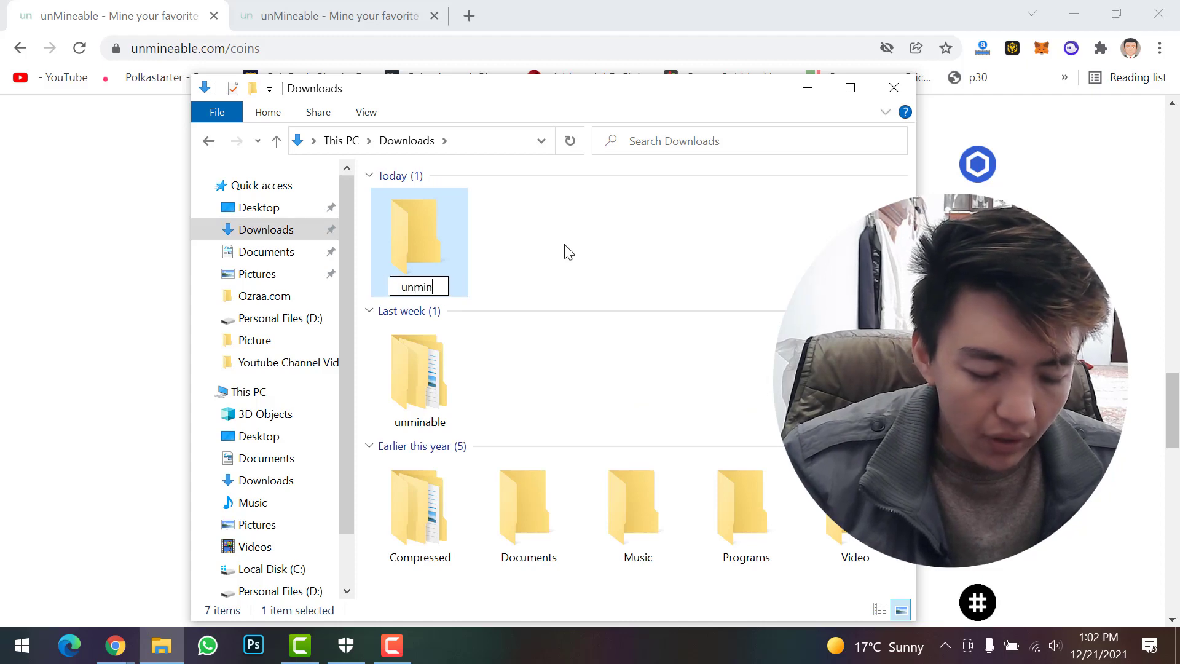
pyautogui.press('BackSpace')
pyautogui.press('BackSpace')
pyautogui.press('BackSpace')
pyautogui.press('BackSpace')
pyautogui.press('BackSpace')
pyautogui.write('unmineable')
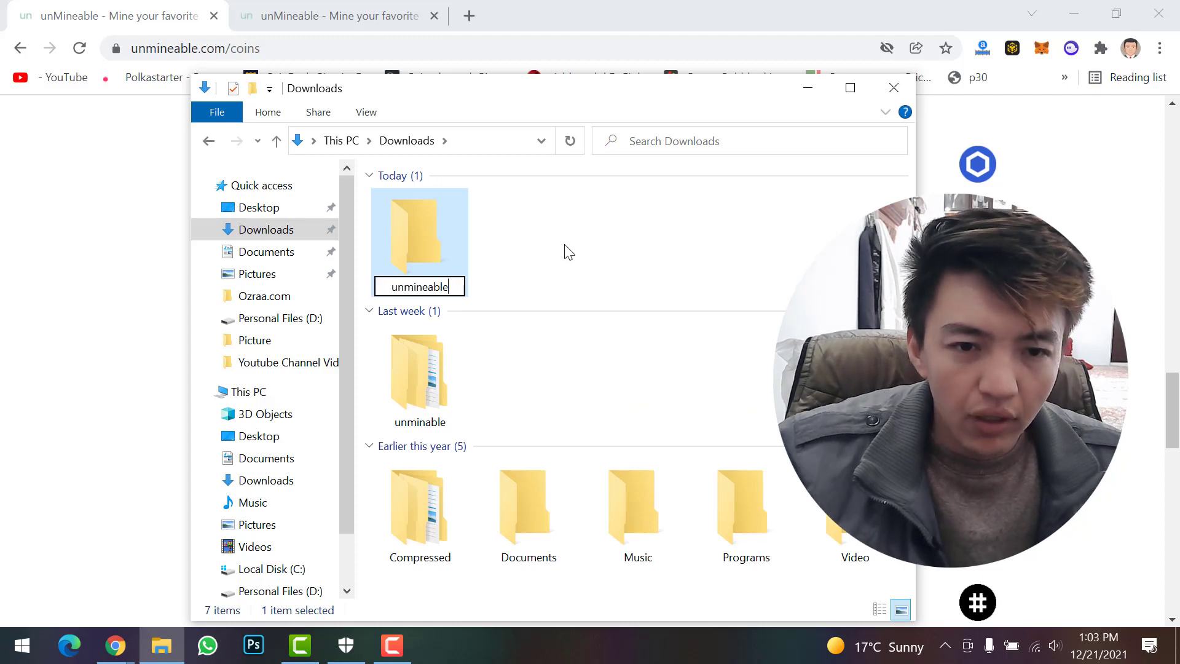
pyautogui.click(533, 251)
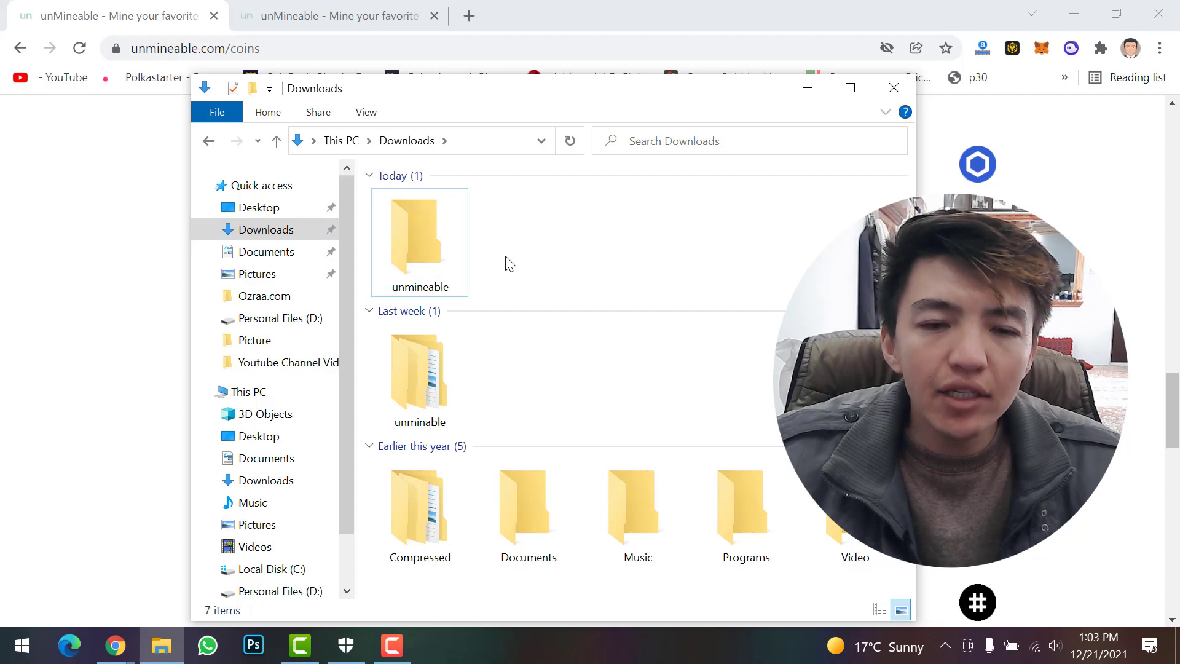
pyautogui.click(346, 645)
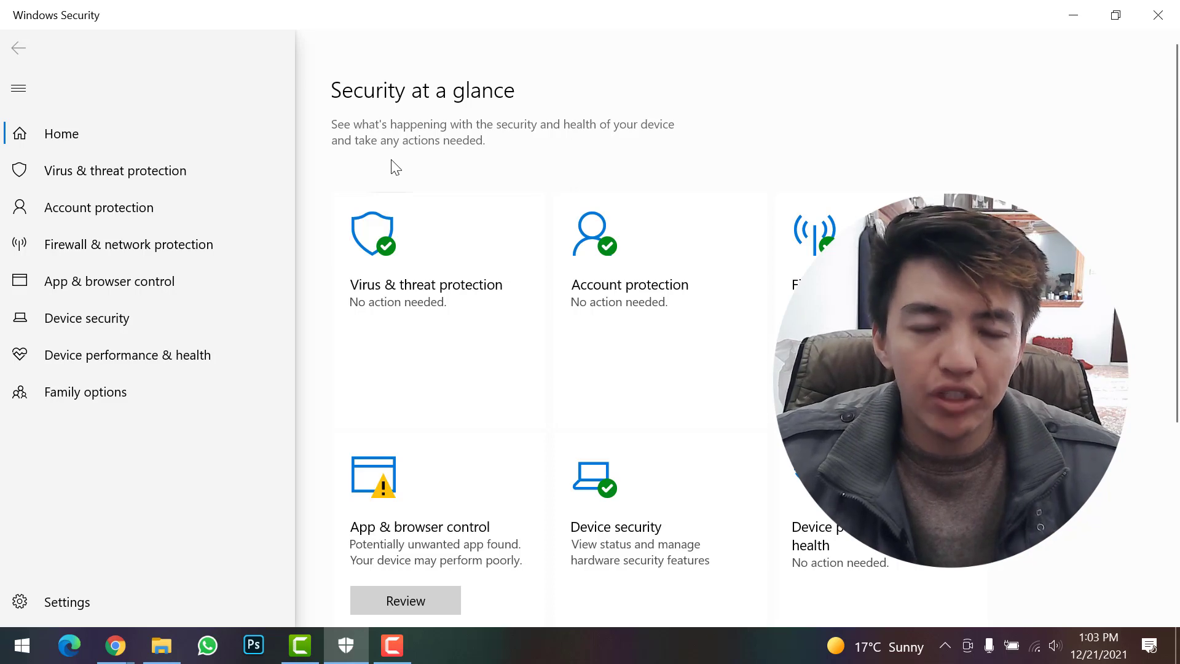
# Open the Virus & threat protection settings page and scroll down to Exclusions.
pyautogui.press('super')
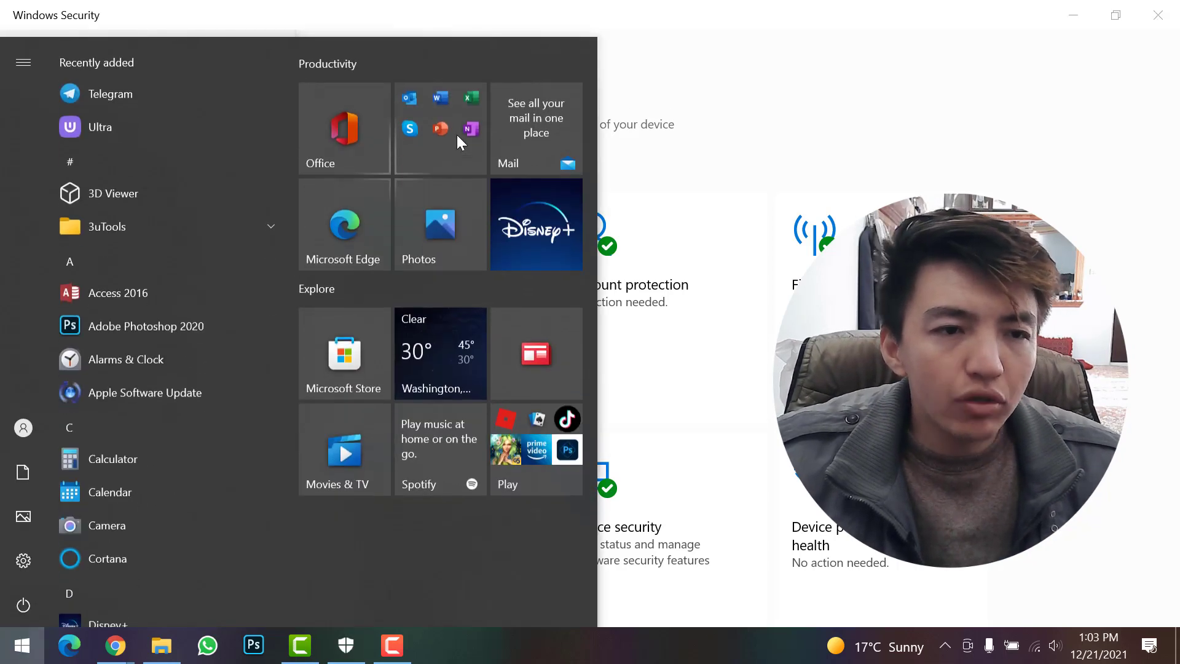
pyautogui.press('super')
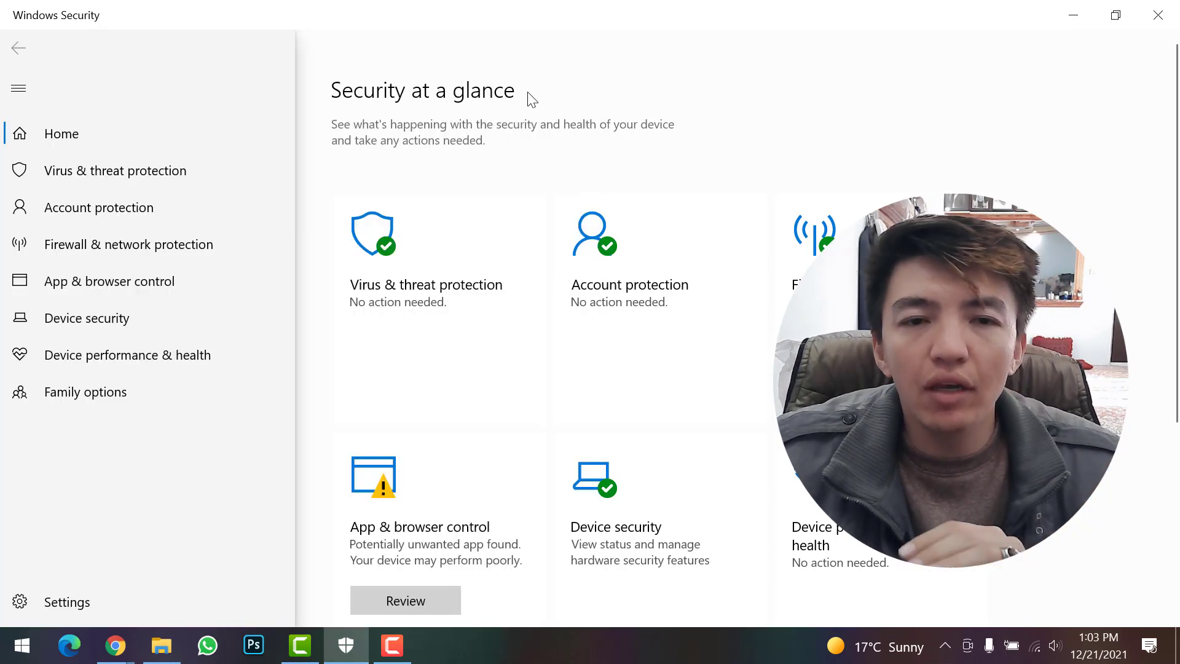
pyautogui.click(406, 315)
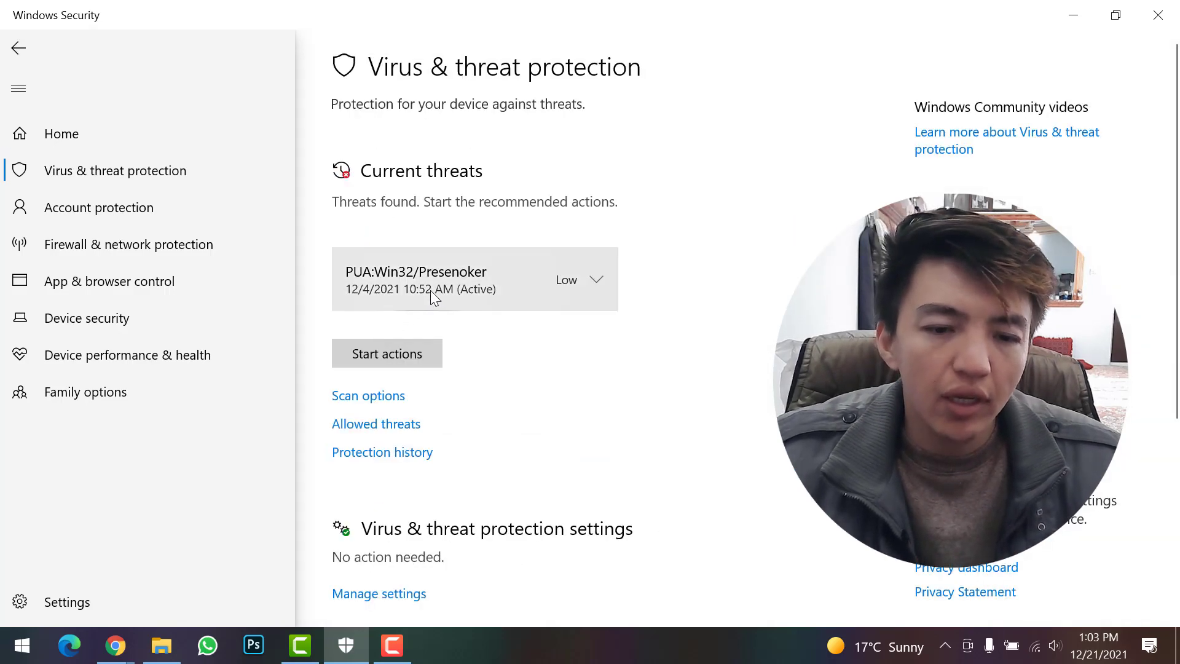
pyautogui.scroll(-4, 424, 292)
pyautogui.click(370, 327)
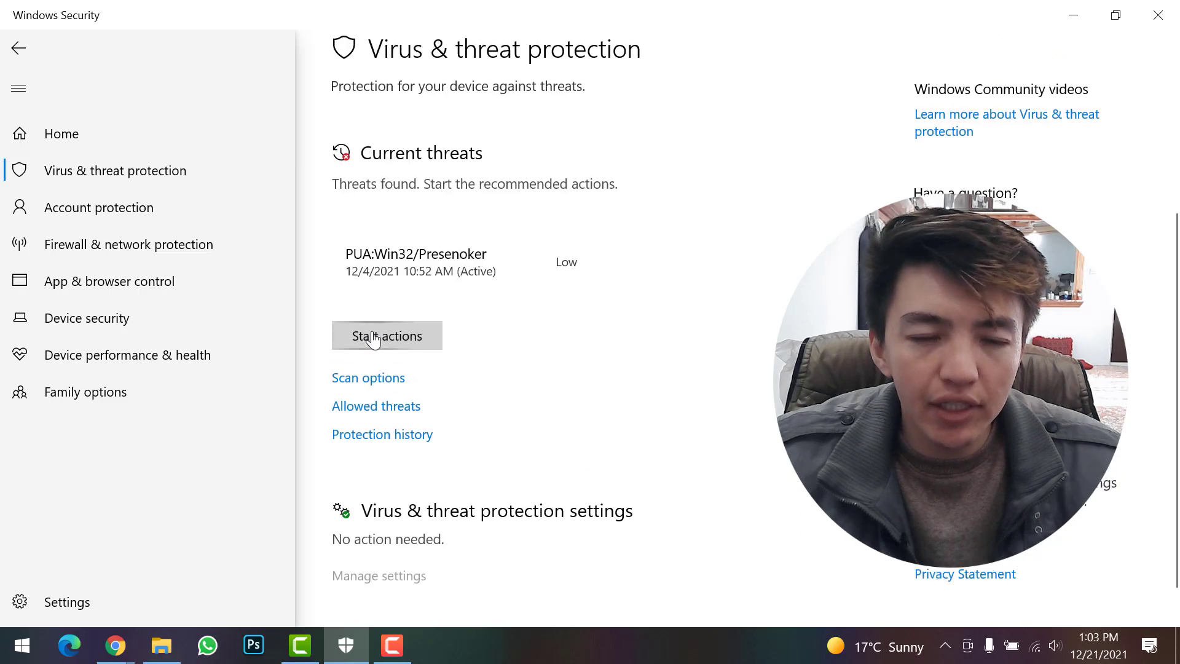
pyautogui.scroll(-5, 504, 275)
pyautogui.scroll(-5, 503, 271)
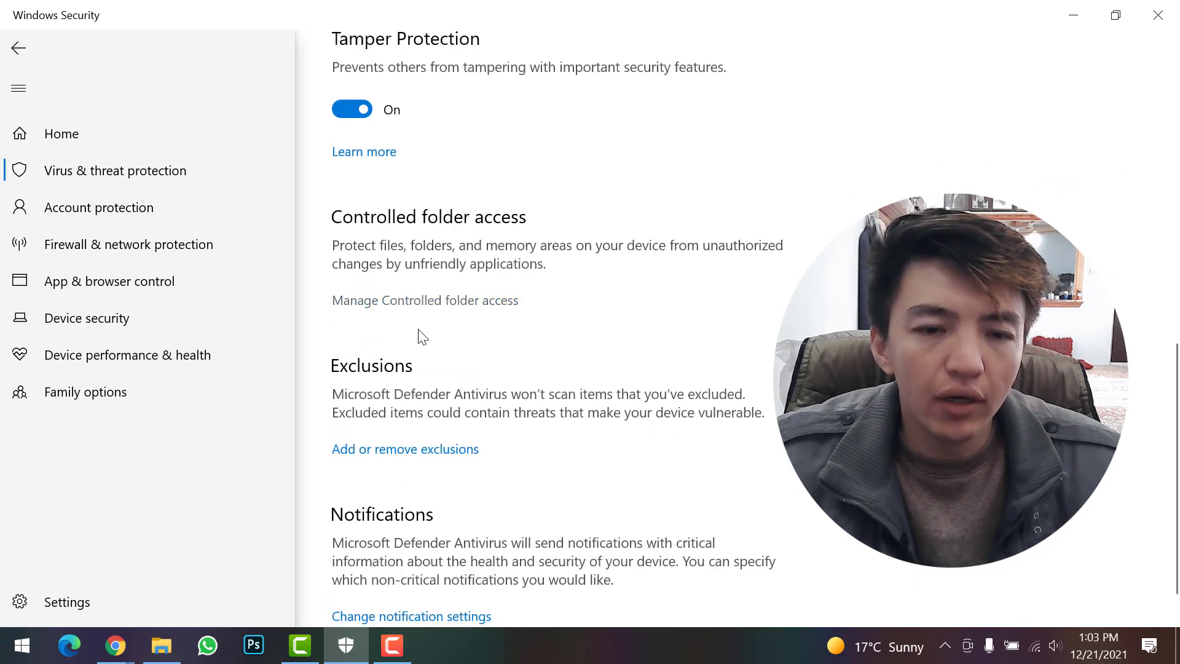
# Add the Downloads\unmineable folder as a new folder exclusion.
pyautogui.click(375, 453)
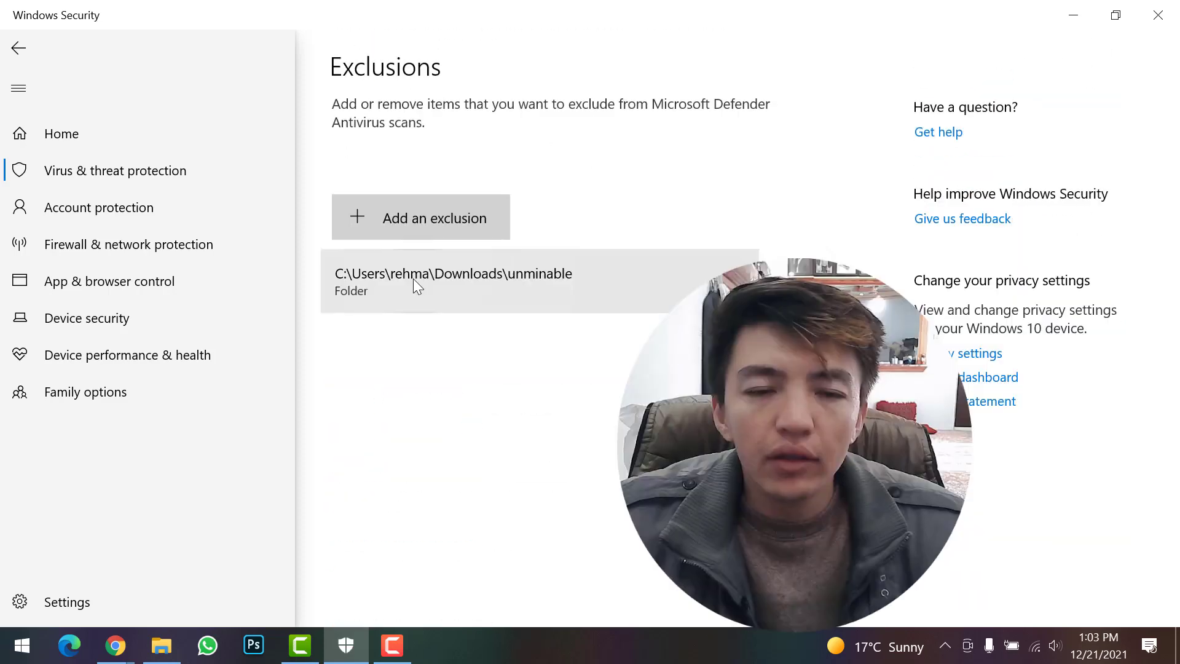
pyautogui.click(413, 220)
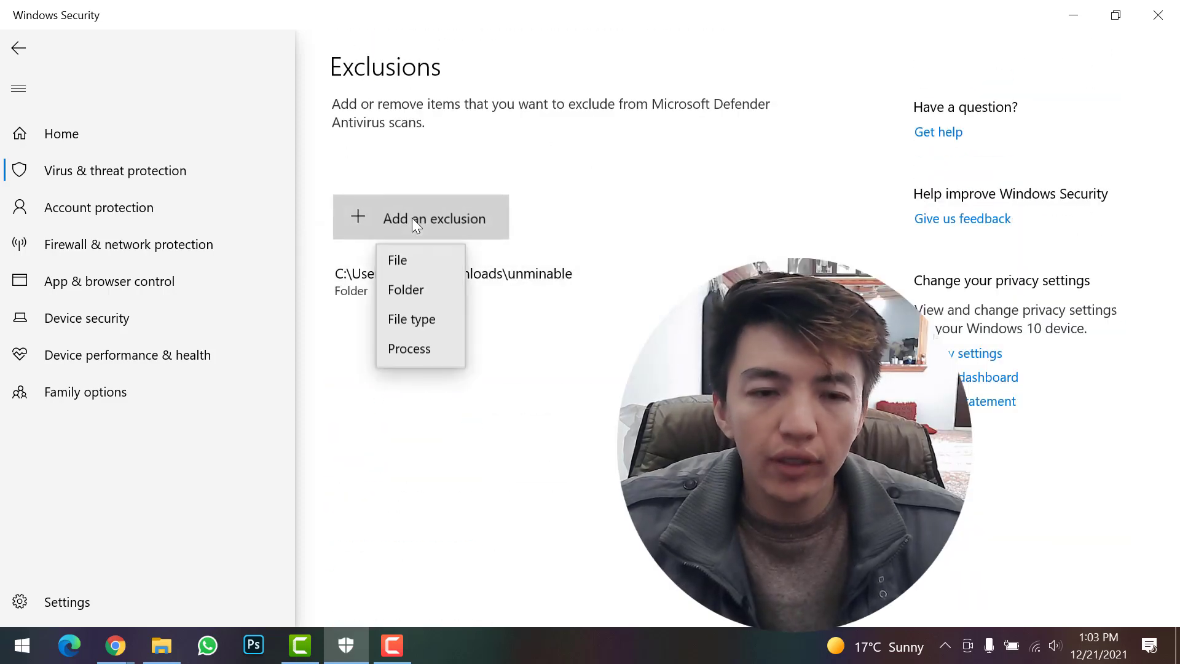
pyautogui.click(406, 292)
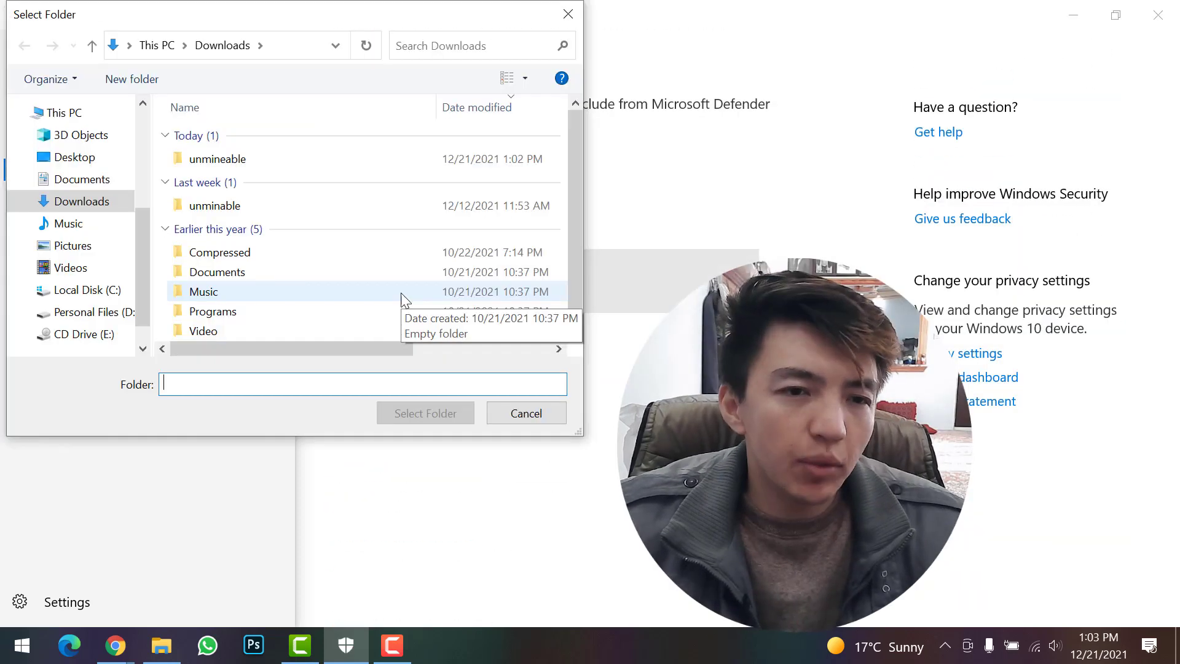
pyautogui.click(249, 160)
pyautogui.click(461, 411)
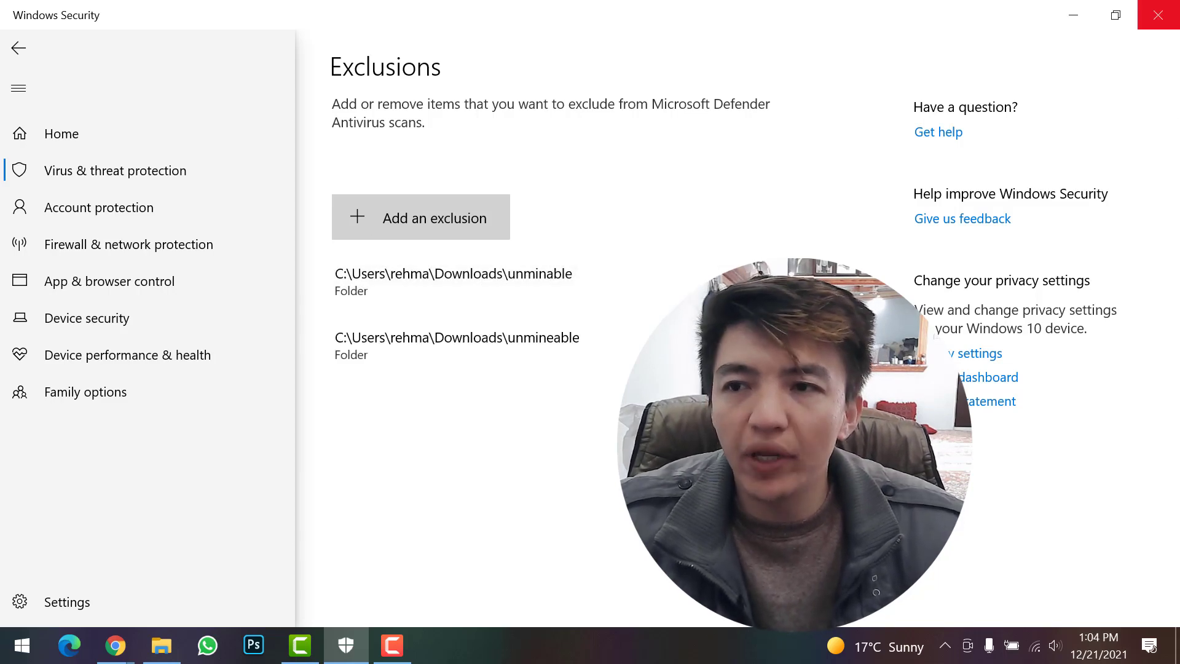
# Close Windows Security and return to the unMineable miner download page in the browser.
pyautogui.click(1147, 15)
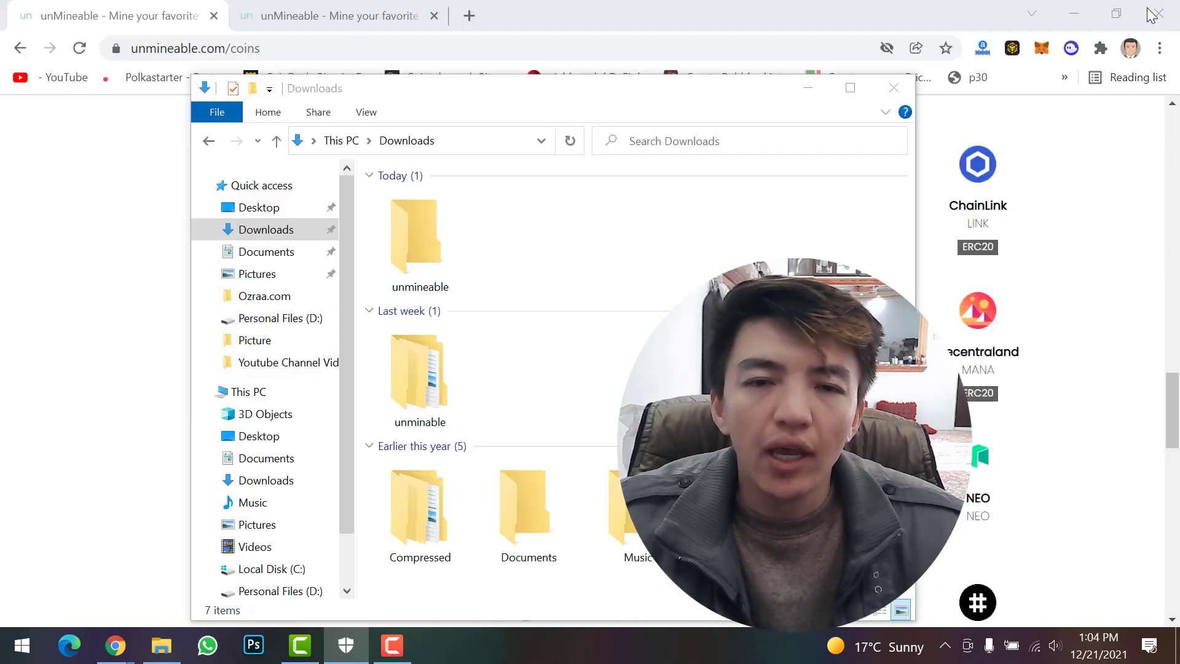
pyautogui.click(811, 88)
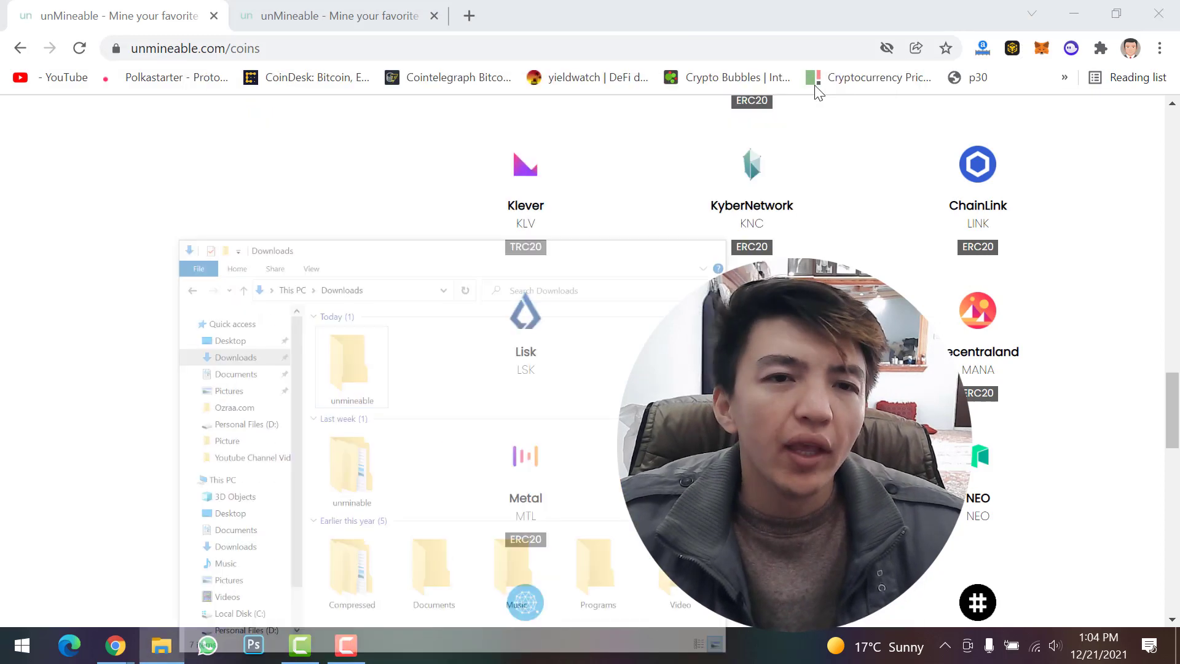
pyautogui.click(232, 11)
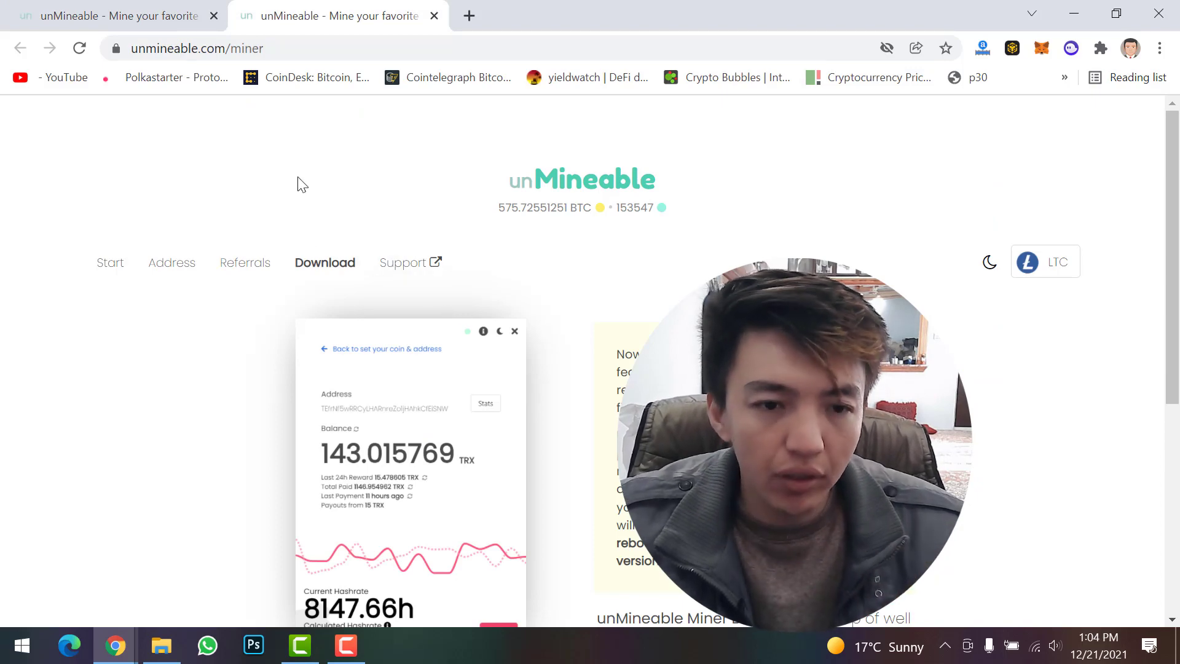
pyautogui.scroll(-1, 418, 344)
pyautogui.scroll(-6, 418, 344)
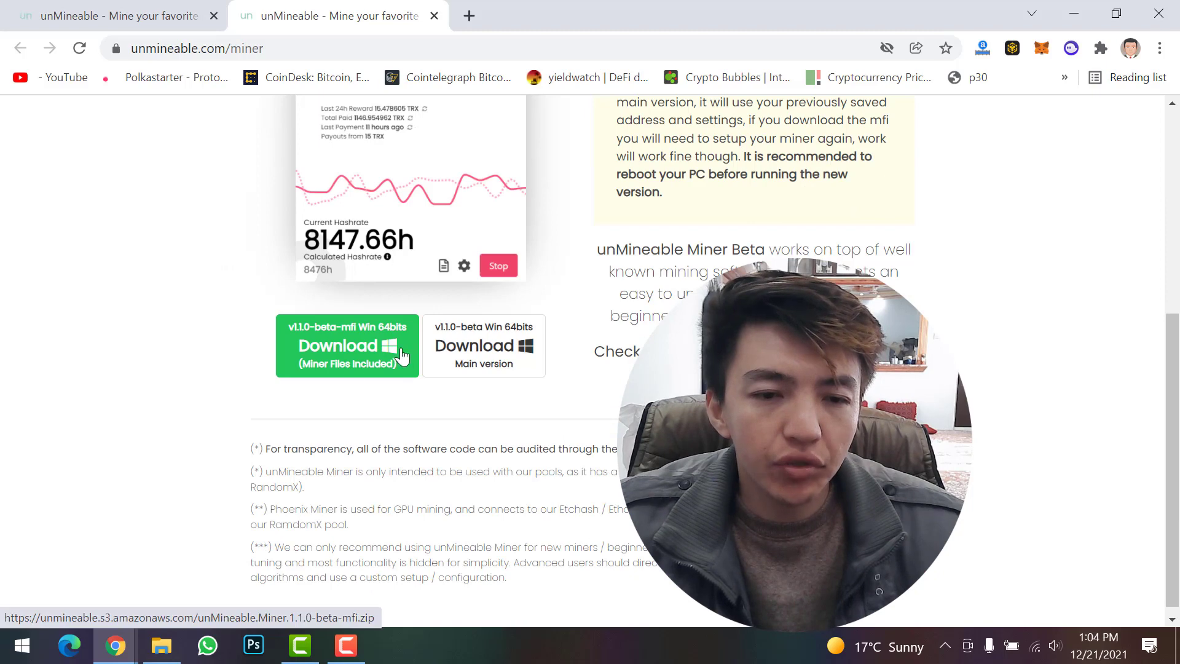
# Save the unMineable.Miner.1.1.0-beta-mfi.zip download link into Downloads\unmineable.
pyautogui.rightClick(319, 348)
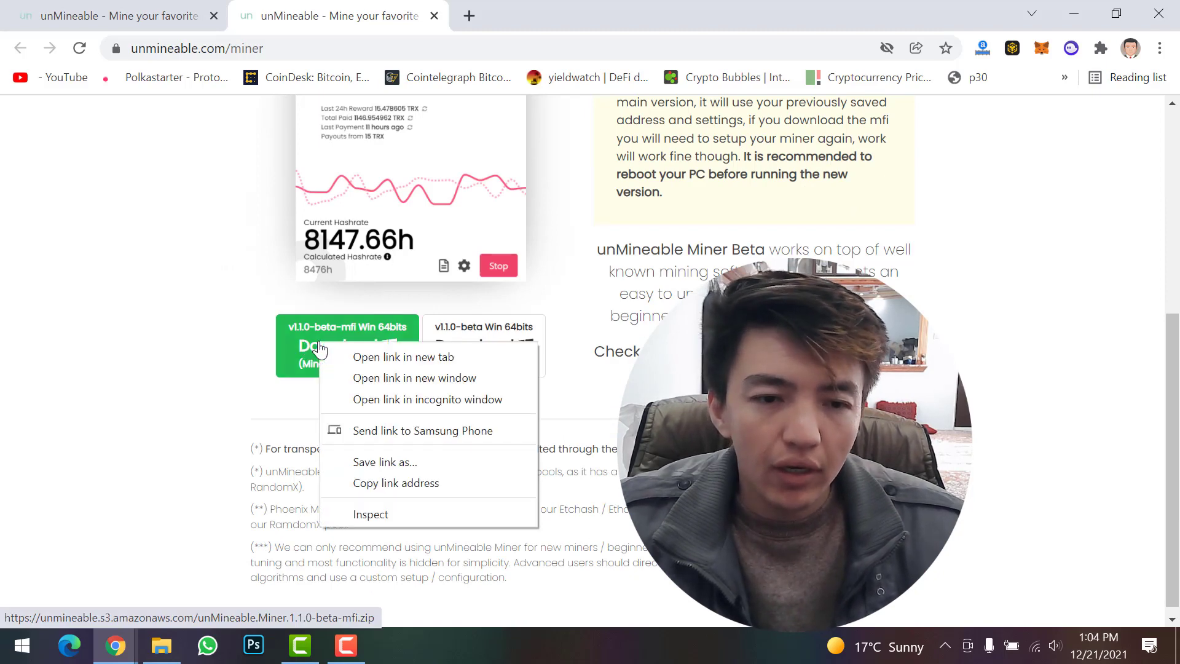
pyautogui.click(386, 463)
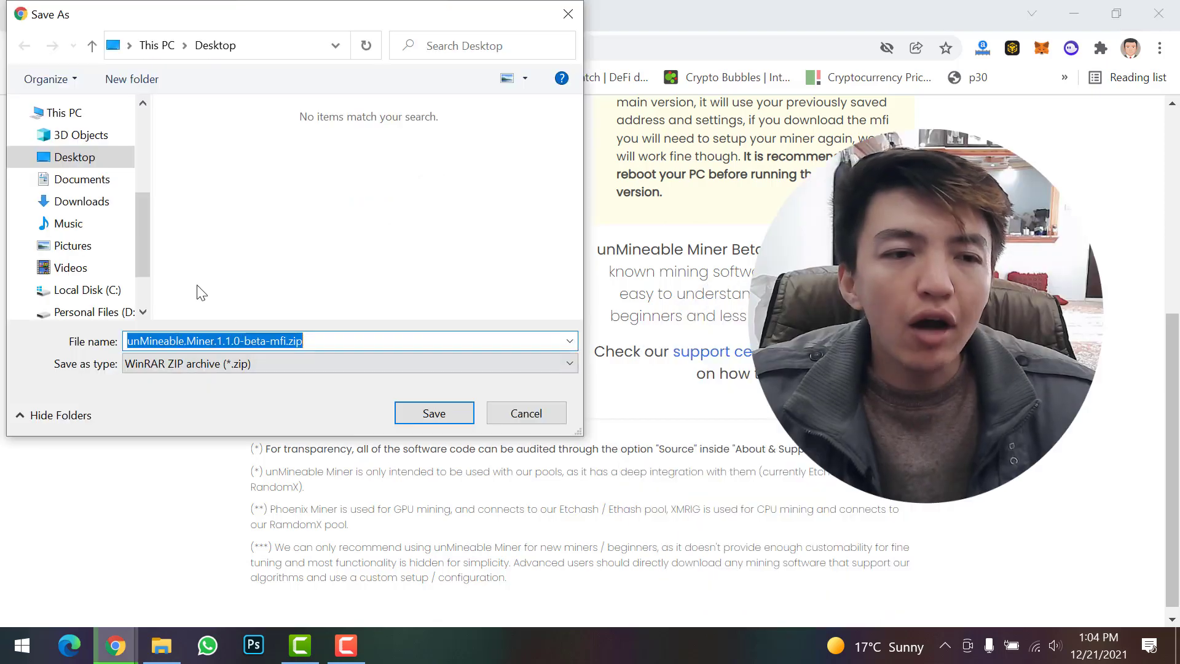
pyautogui.click(78, 200)
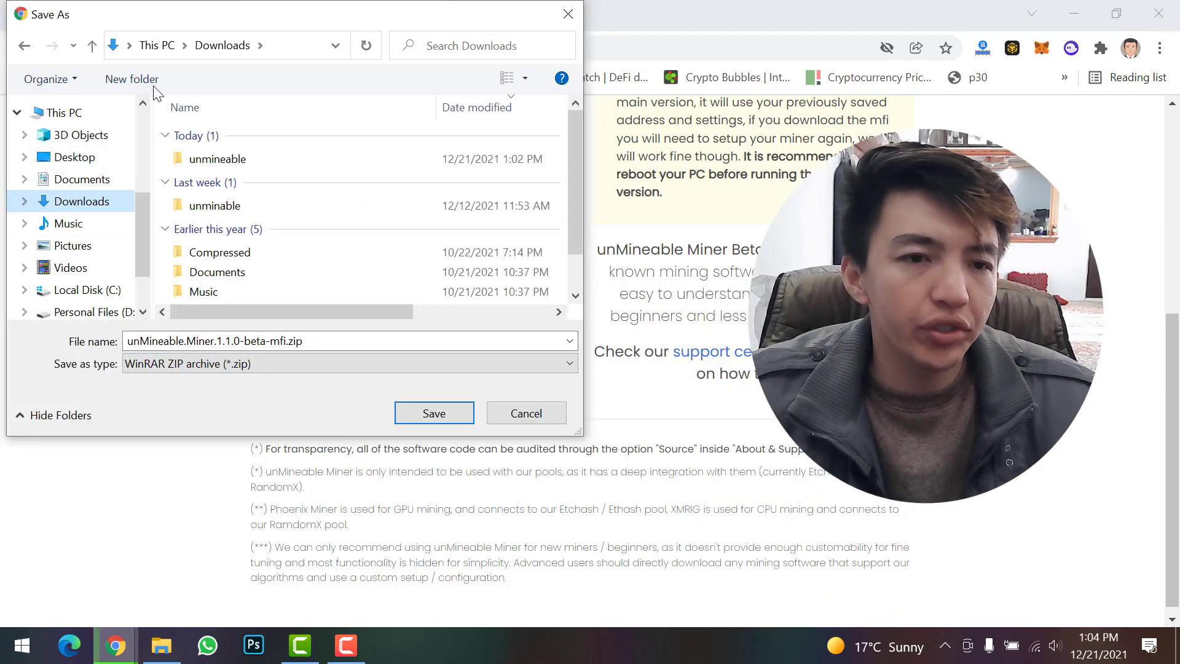
pyautogui.doubleClick(257, 158)
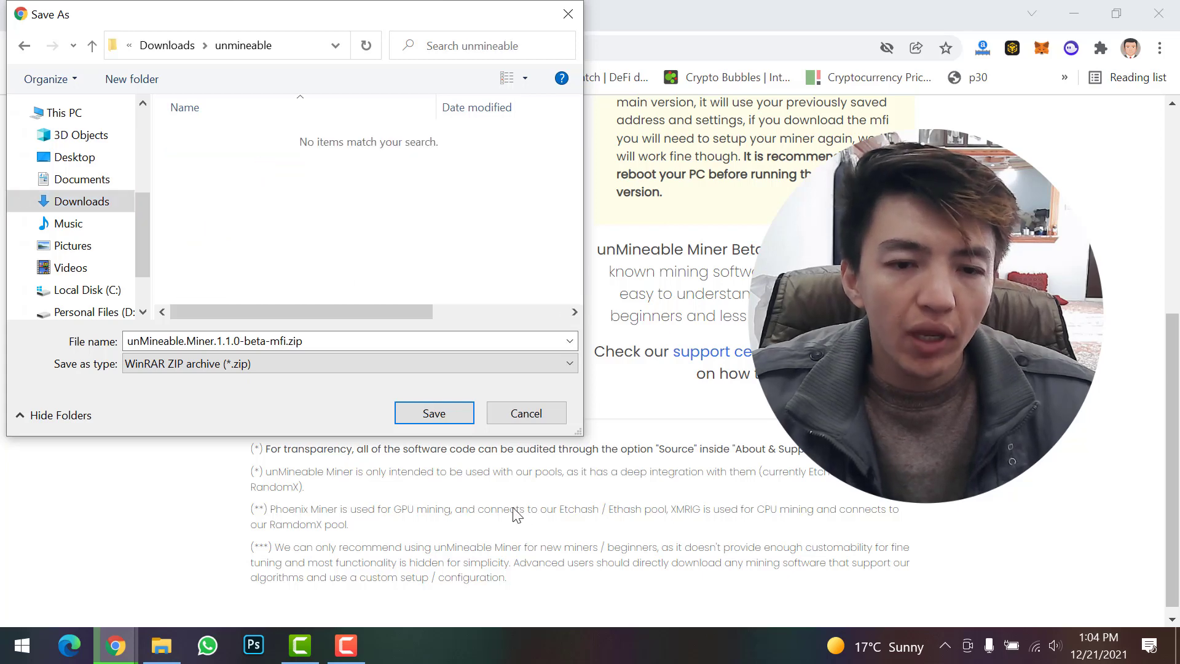
pyautogui.click(434, 413)
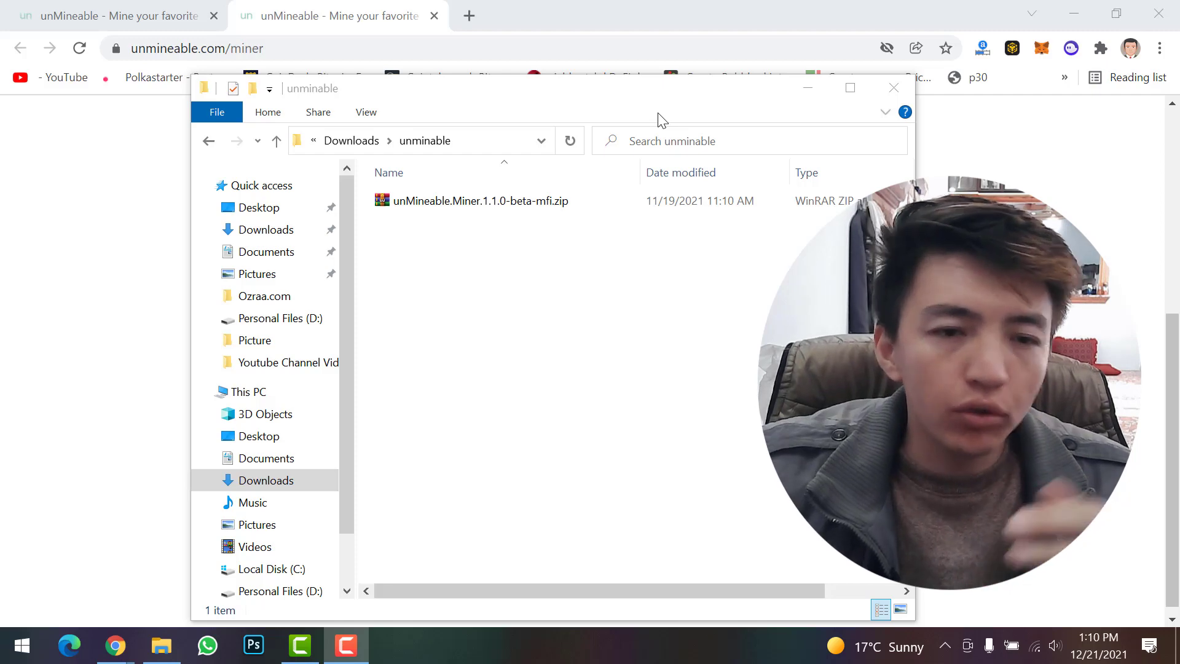
# Extract the miner zip and launch unMineable Miner 1.1.0-beta-mfi.exe from the extracted folder.
pyautogui.click(518, 213)
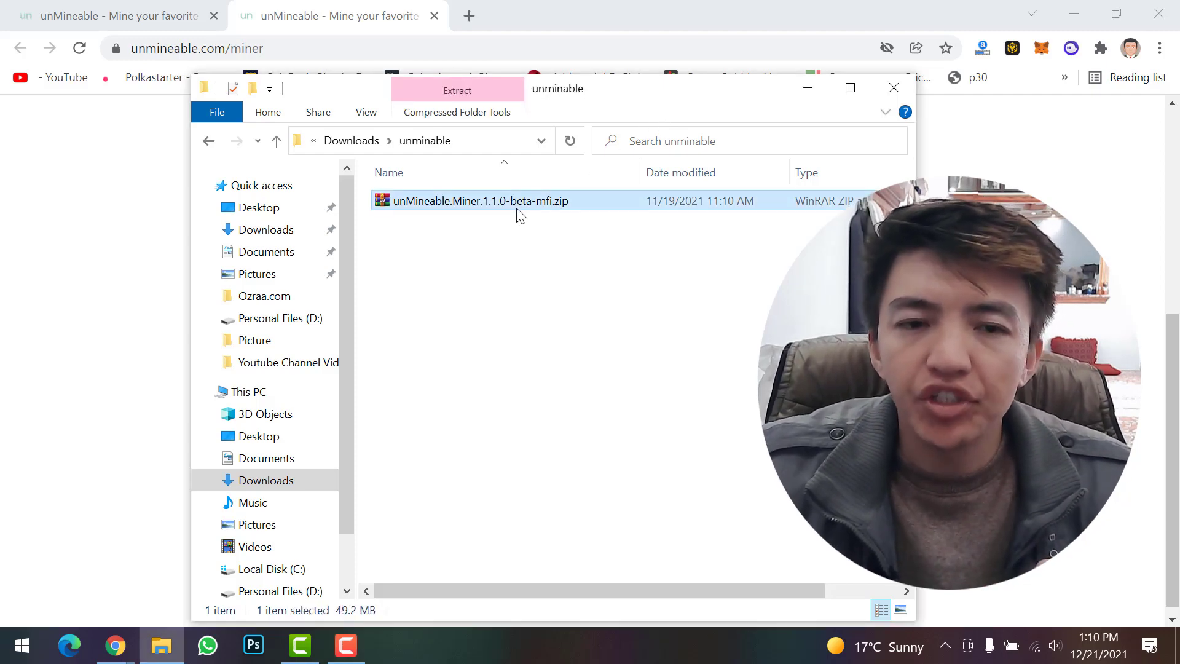
pyautogui.rightClick(518, 213)
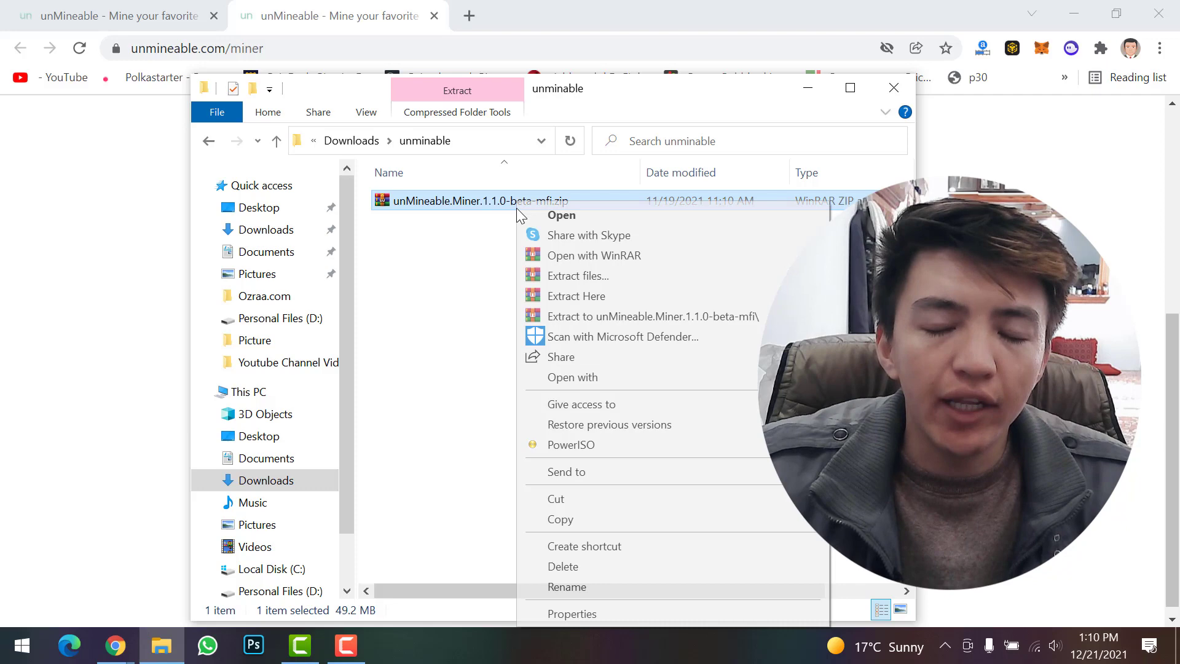
pyautogui.click(584, 279)
pyautogui.click(647, 507)
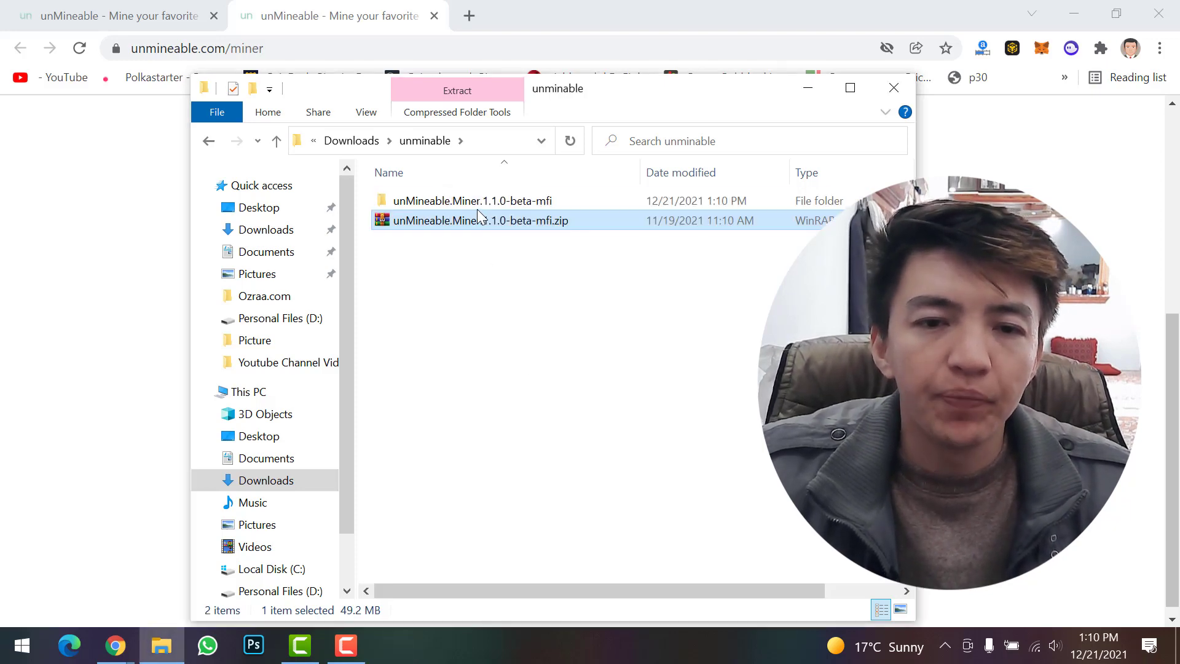
pyautogui.doubleClick(477, 204)
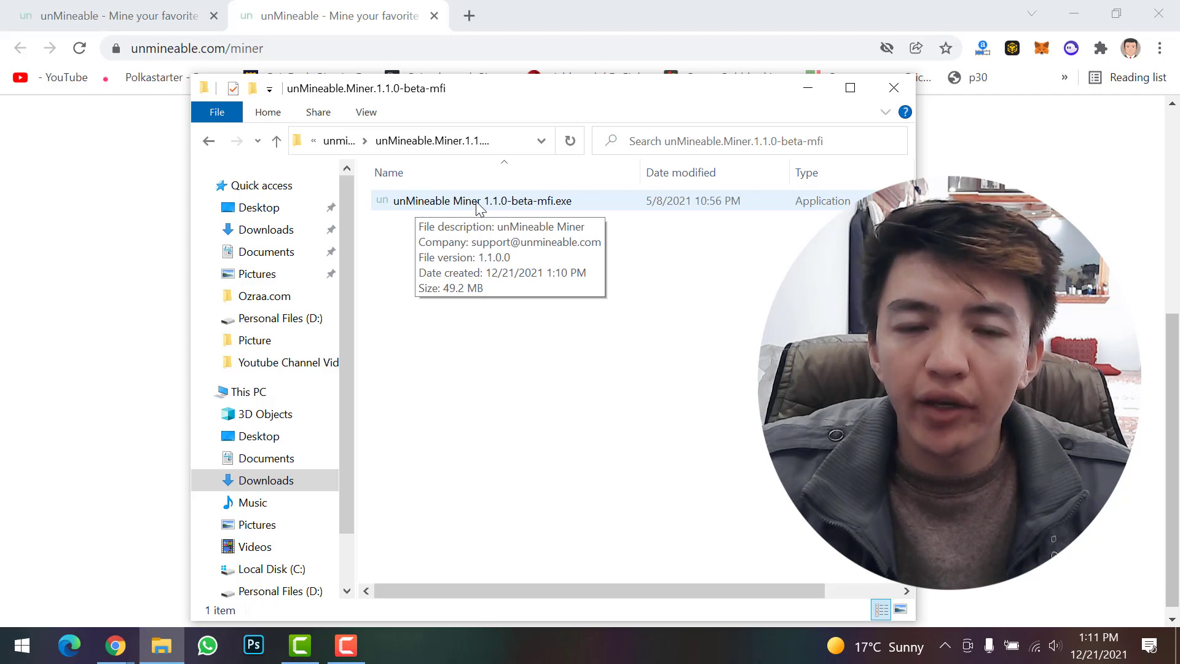
pyautogui.doubleClick(479, 202)
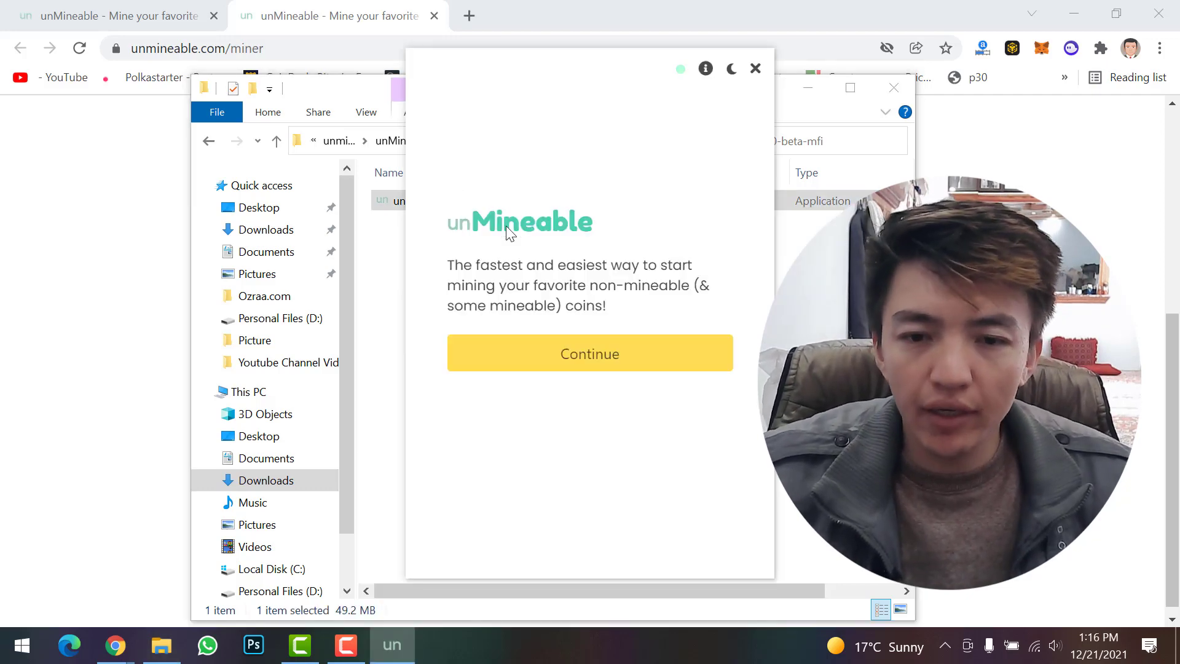
# Continue past the welcome page, pick CPU as mining hardware, and advance to the coin step.
pyautogui.click(535, 360)
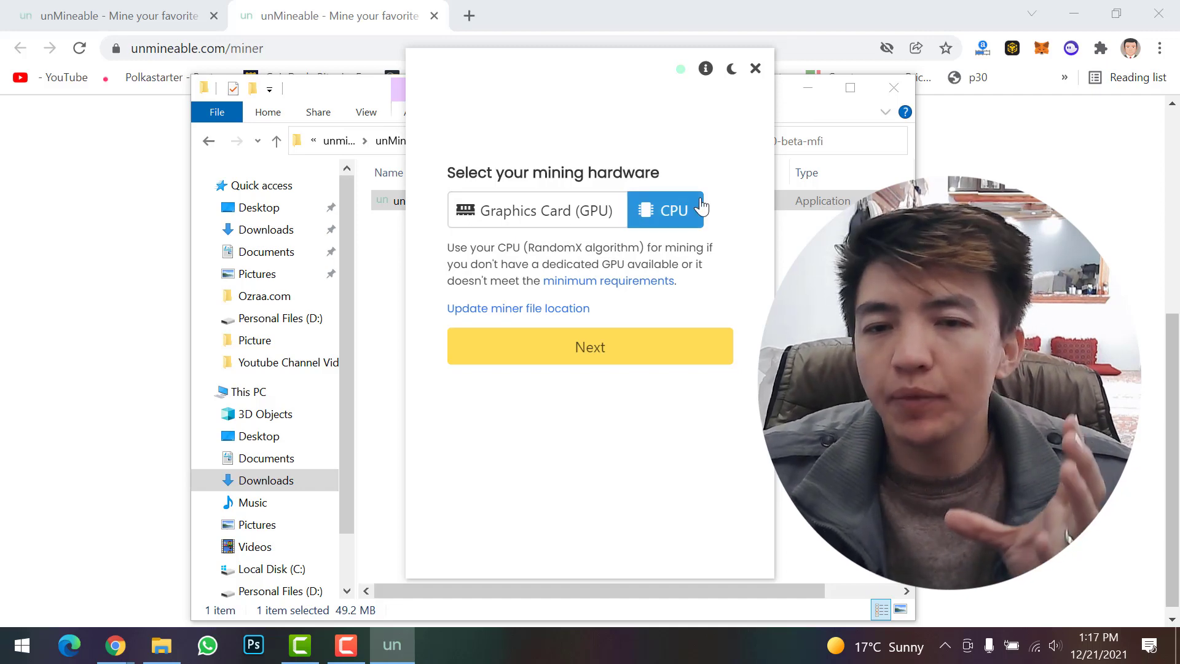
pyautogui.click(676, 213)
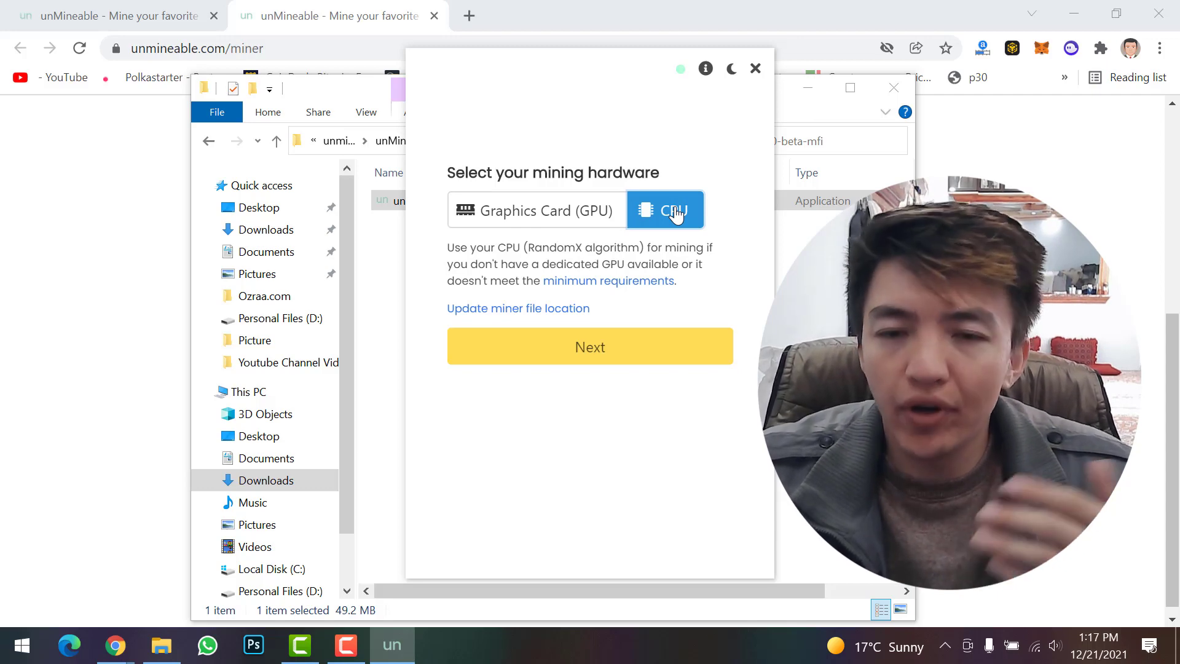
pyautogui.click(590, 348)
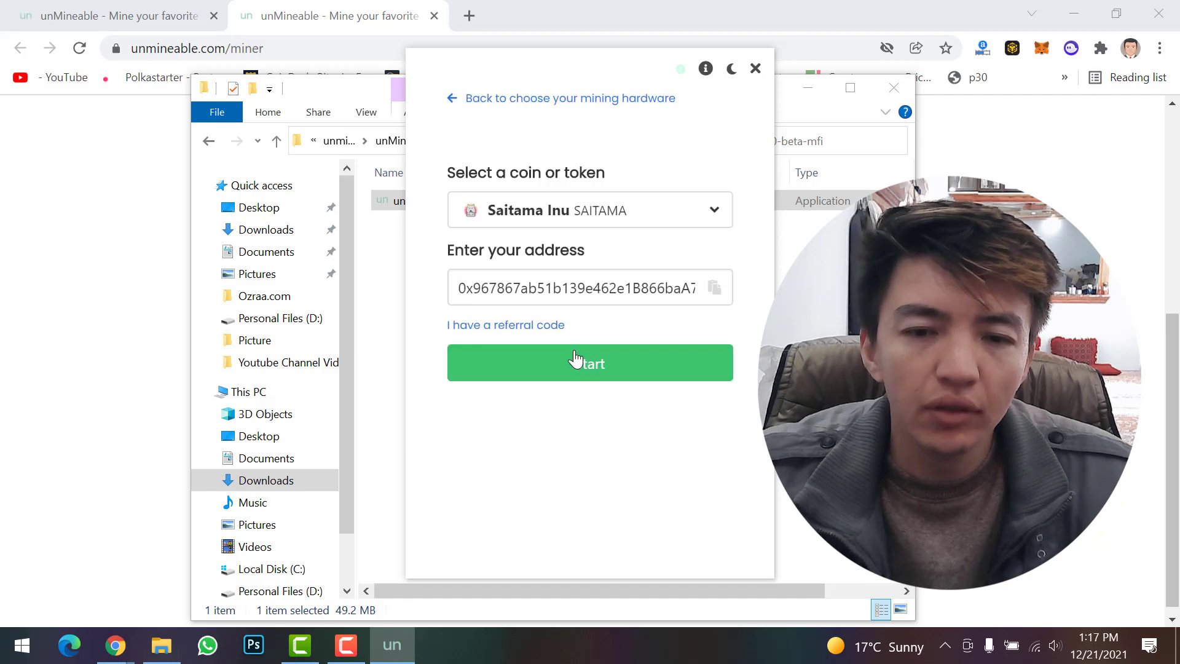
# Select Litecoin (LTC) as the coin, replace the address with the user's LTC address, and start mining.
pyautogui.click(615, 210)
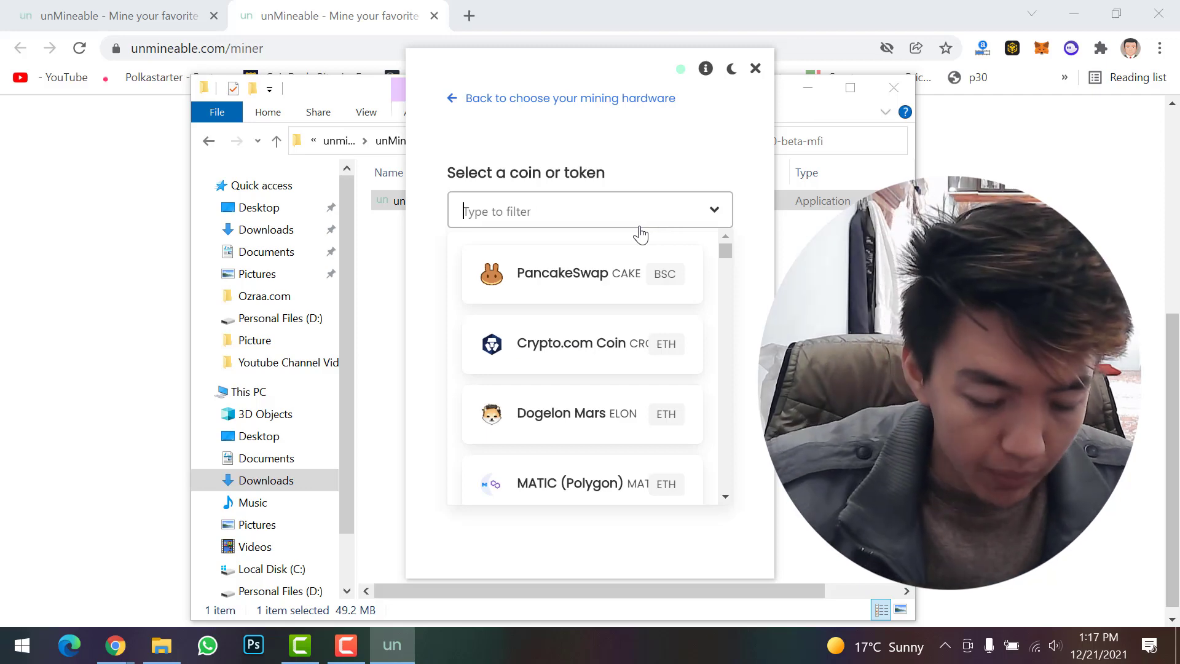
pyautogui.write('ltc')
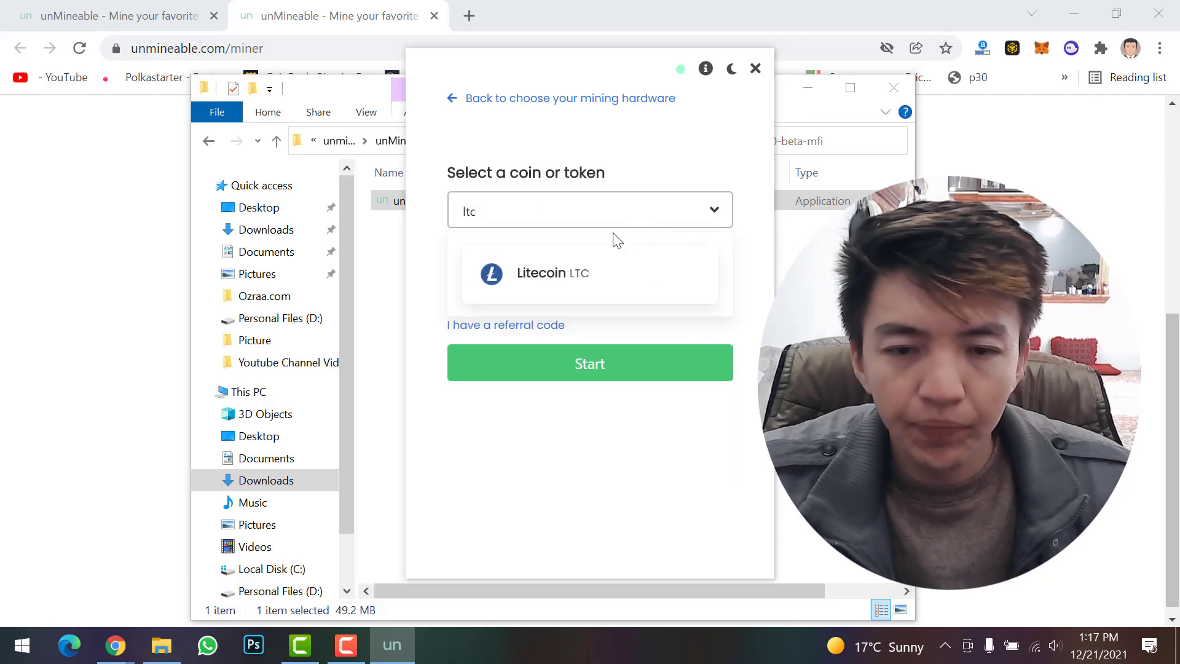
pyautogui.click(559, 273)
pyautogui.doubleClick(621, 290)
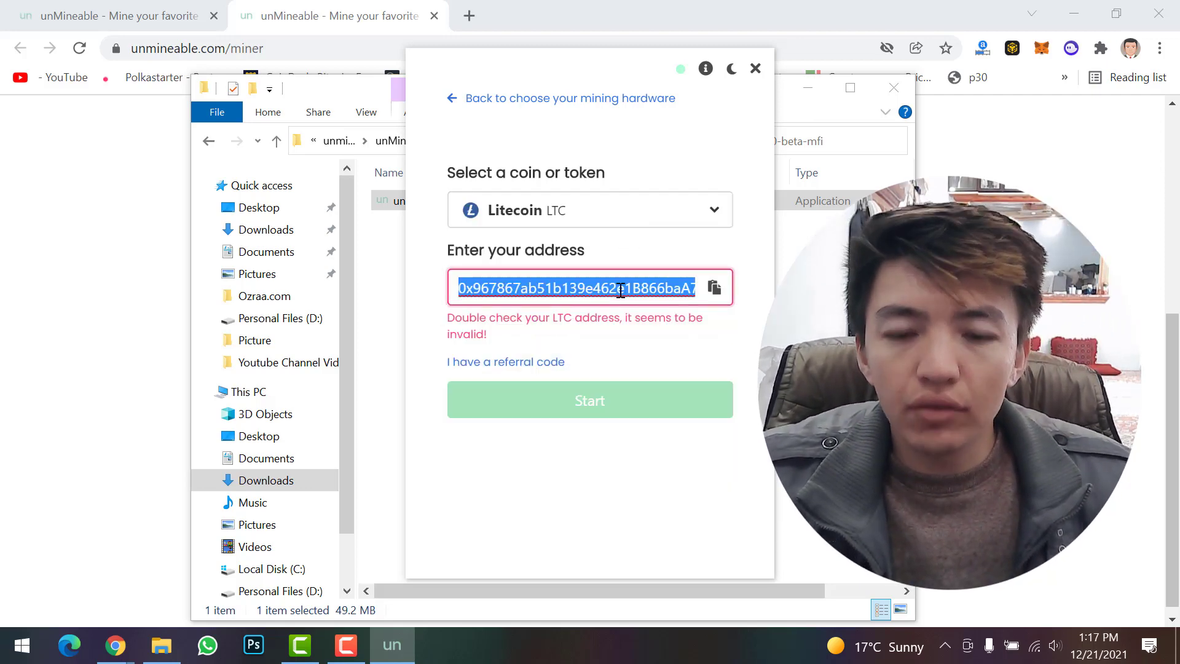
pyautogui.press('BackSpace')
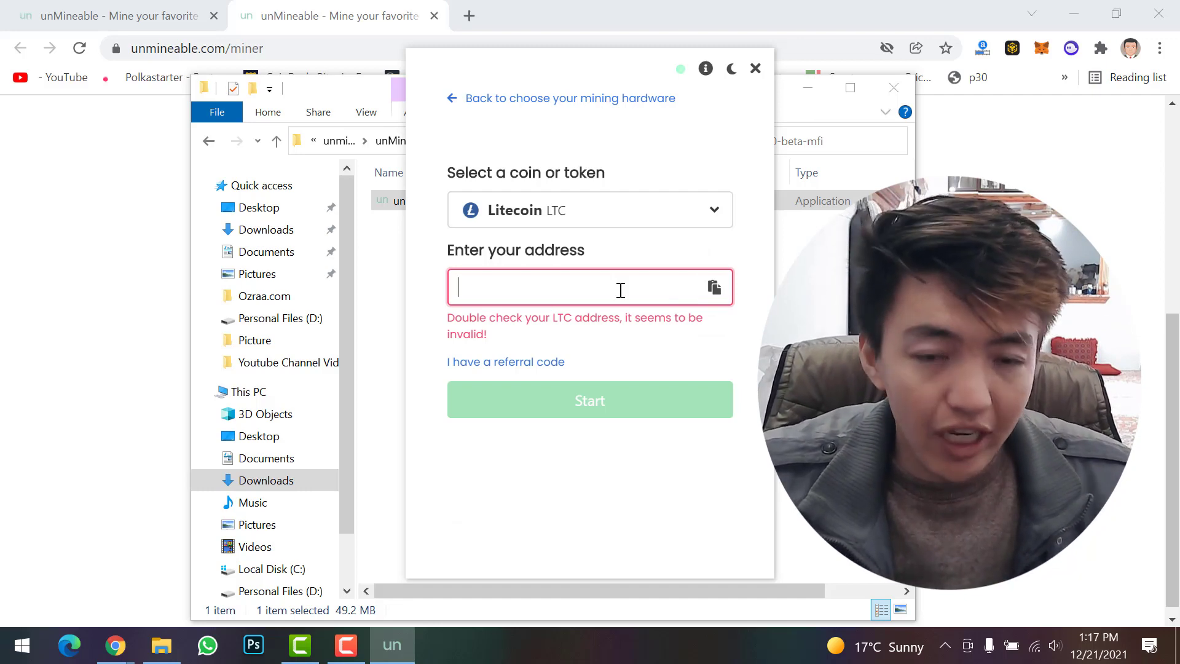
pyautogui.hotkey('ctrl', 'v')
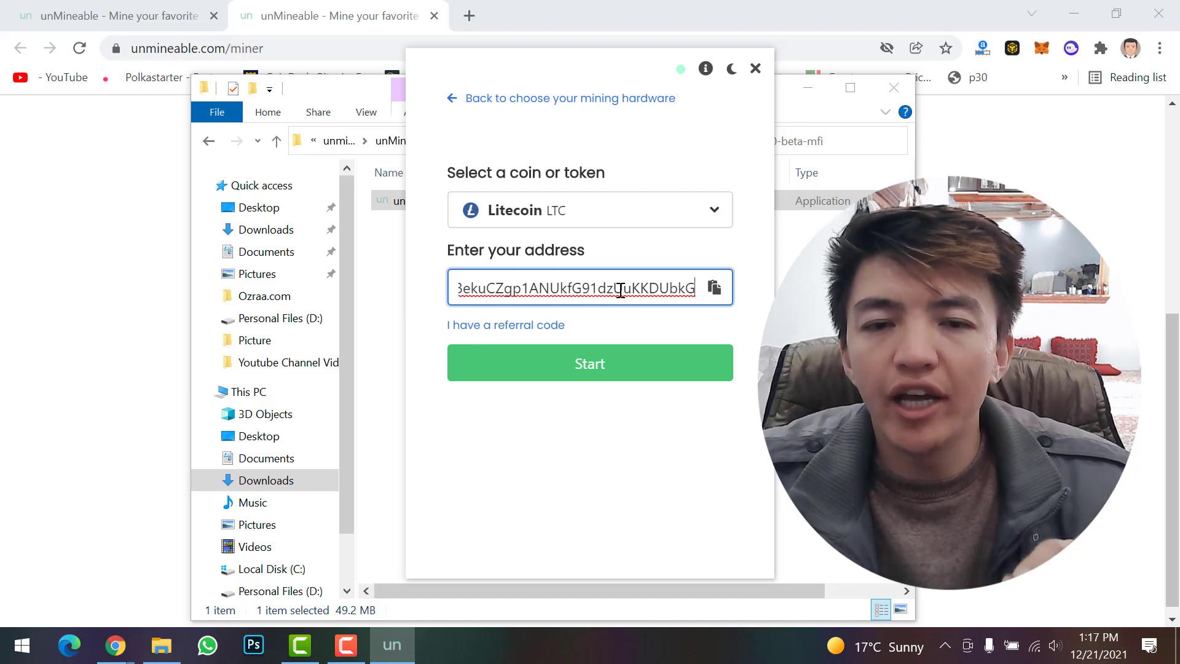
pyautogui.click(606, 370)
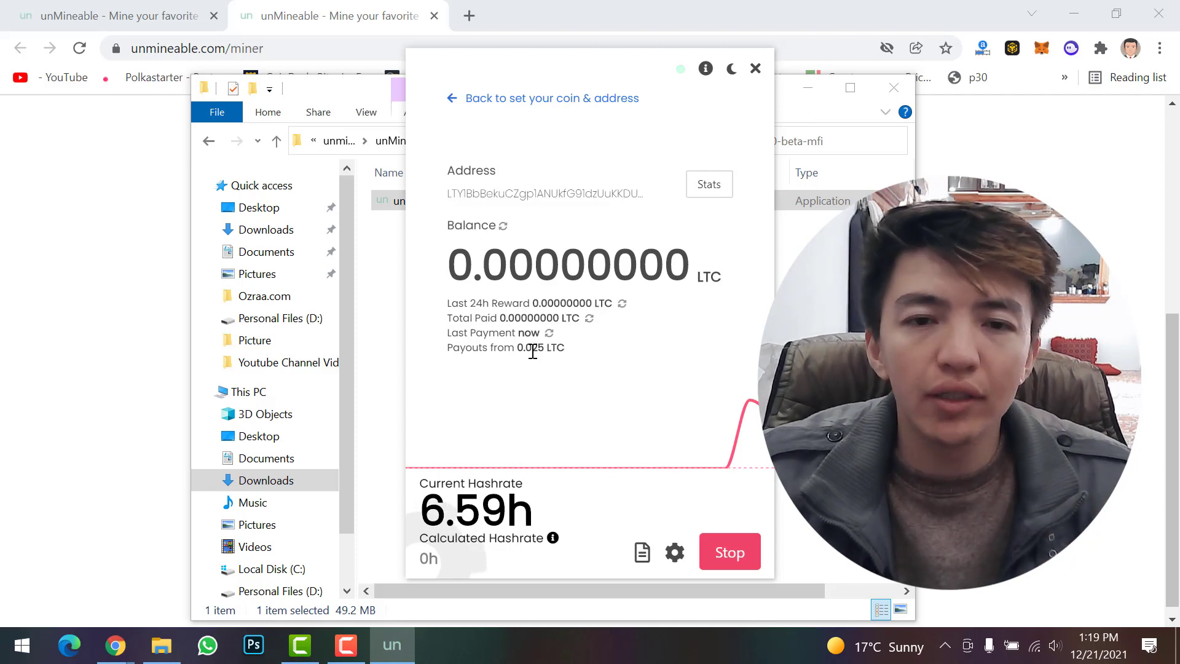
pyautogui.click(675, 553)
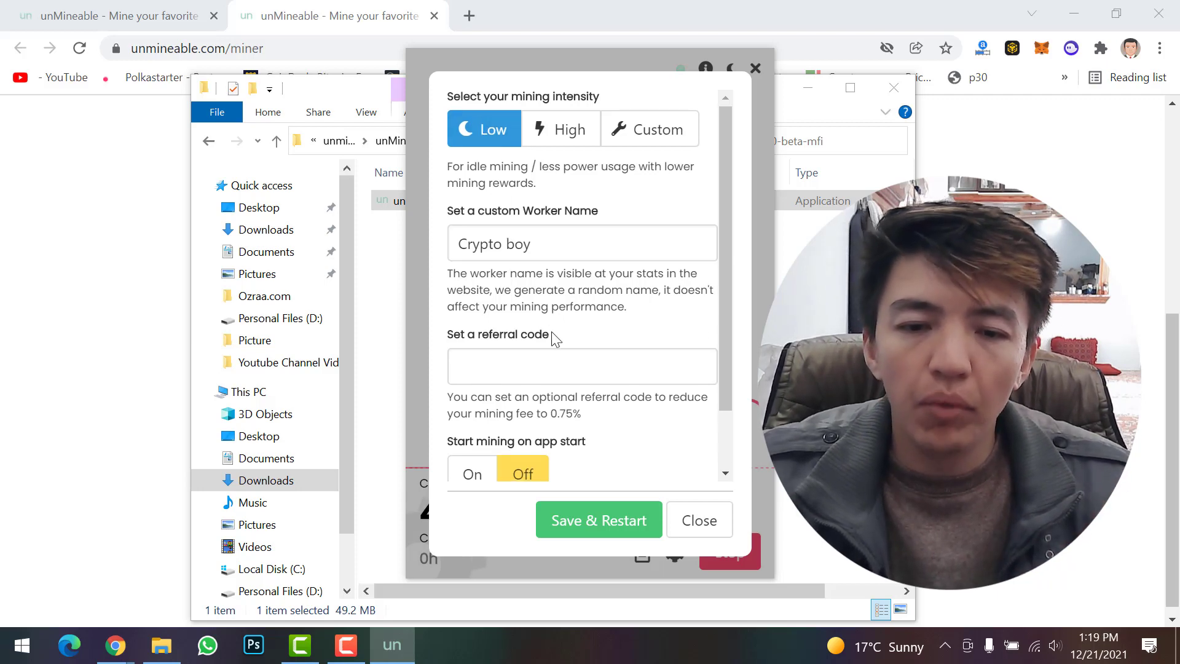
pyautogui.scroll(-1, 550, 338)
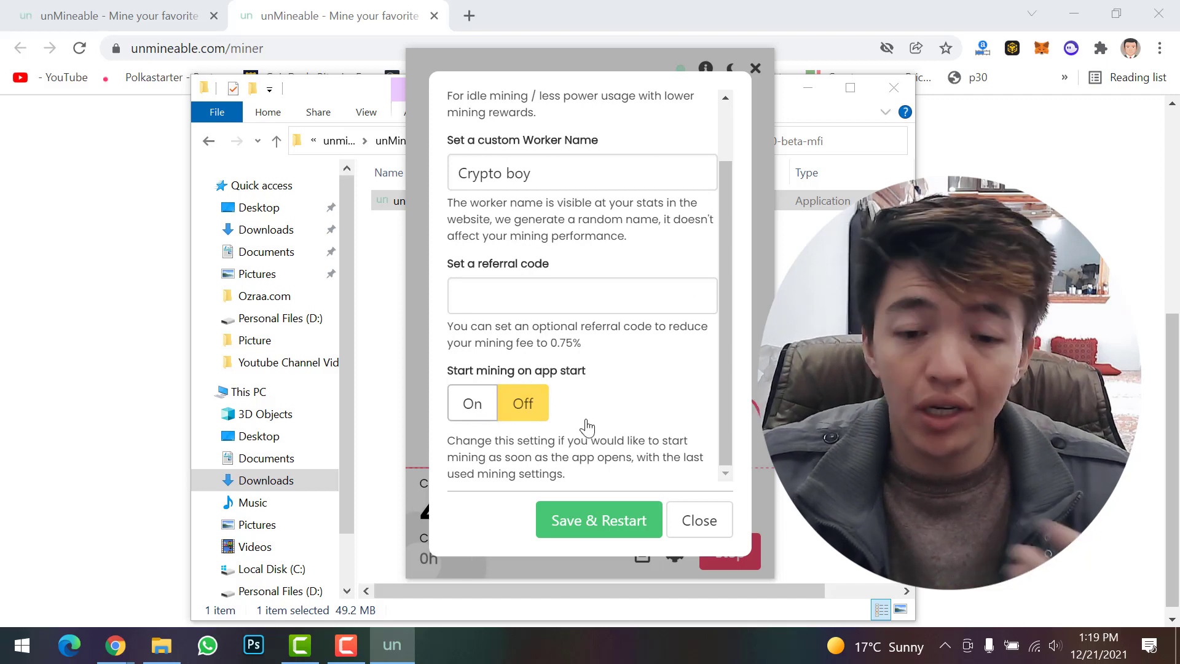
pyautogui.click(700, 520)
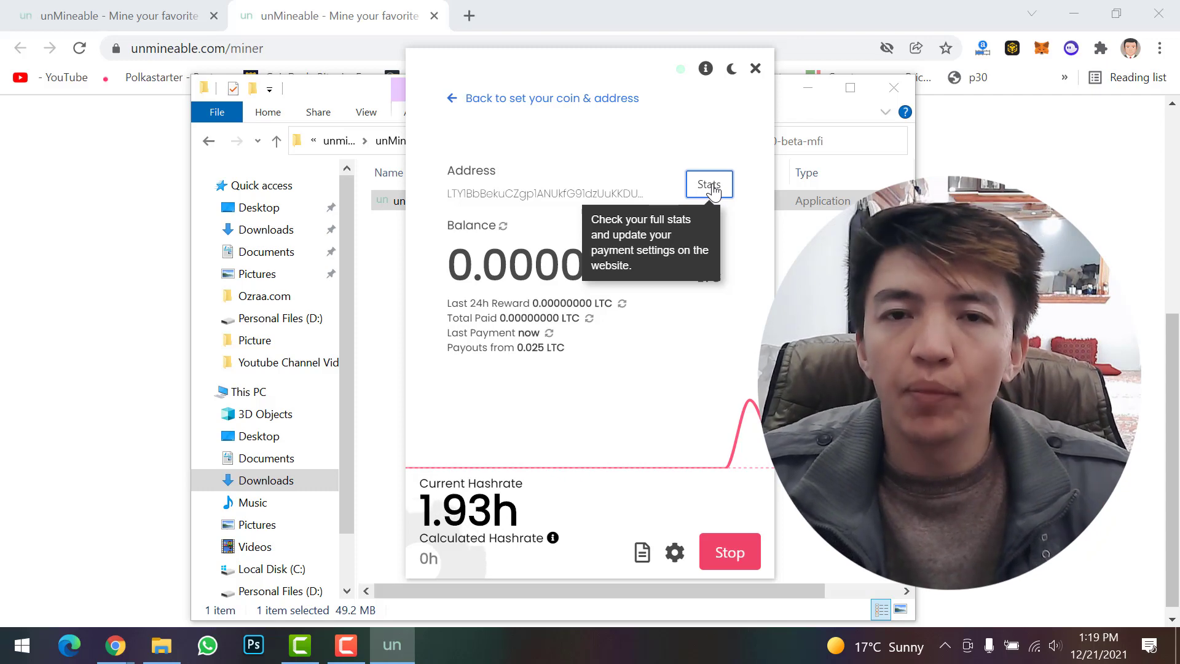
# Open the miner's stats on the website and show the Stats tab of the LTC pool page.
pyautogui.click(710, 186)
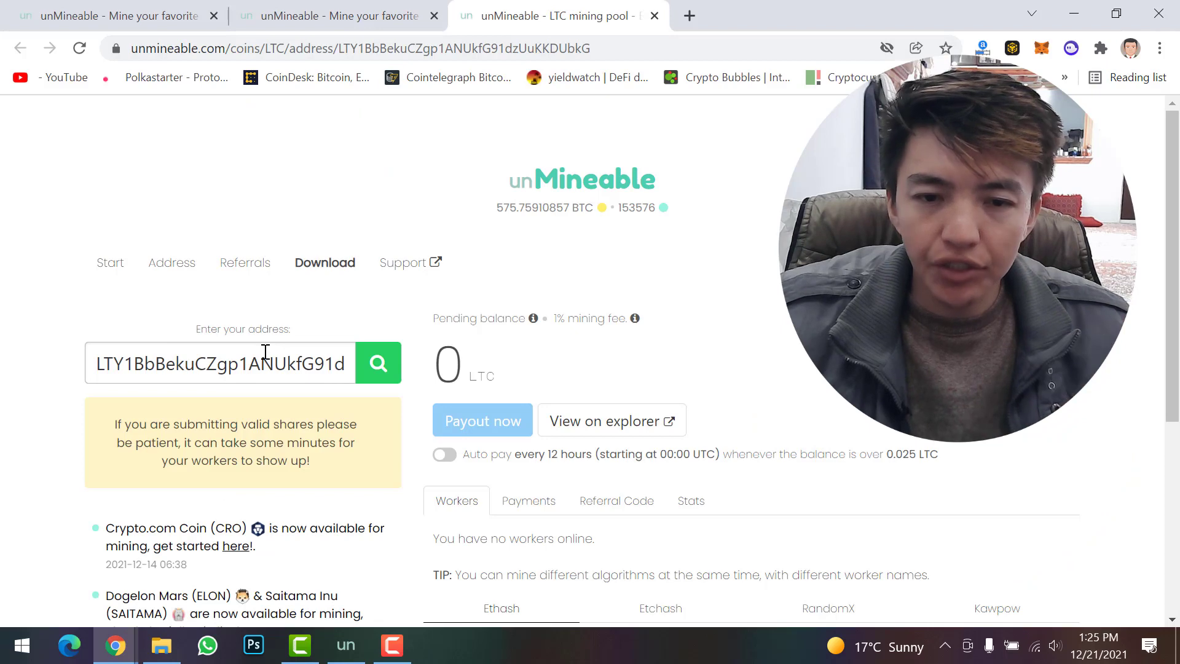
pyautogui.scroll(-3, 540, 368)
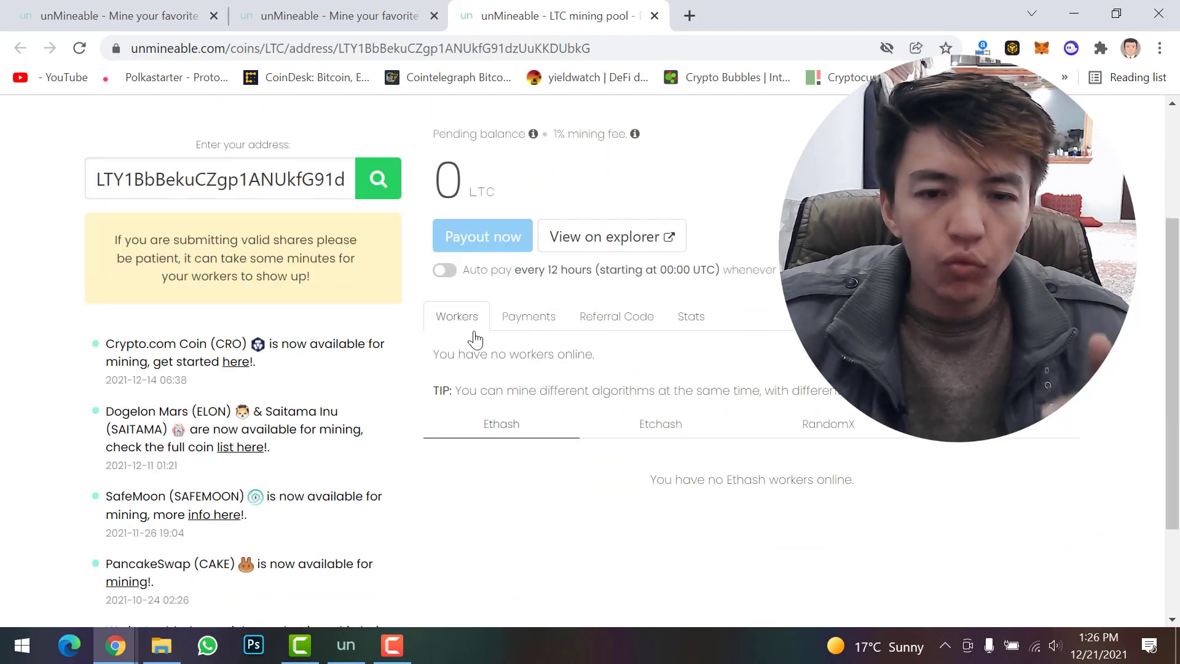
pyautogui.click(684, 329)
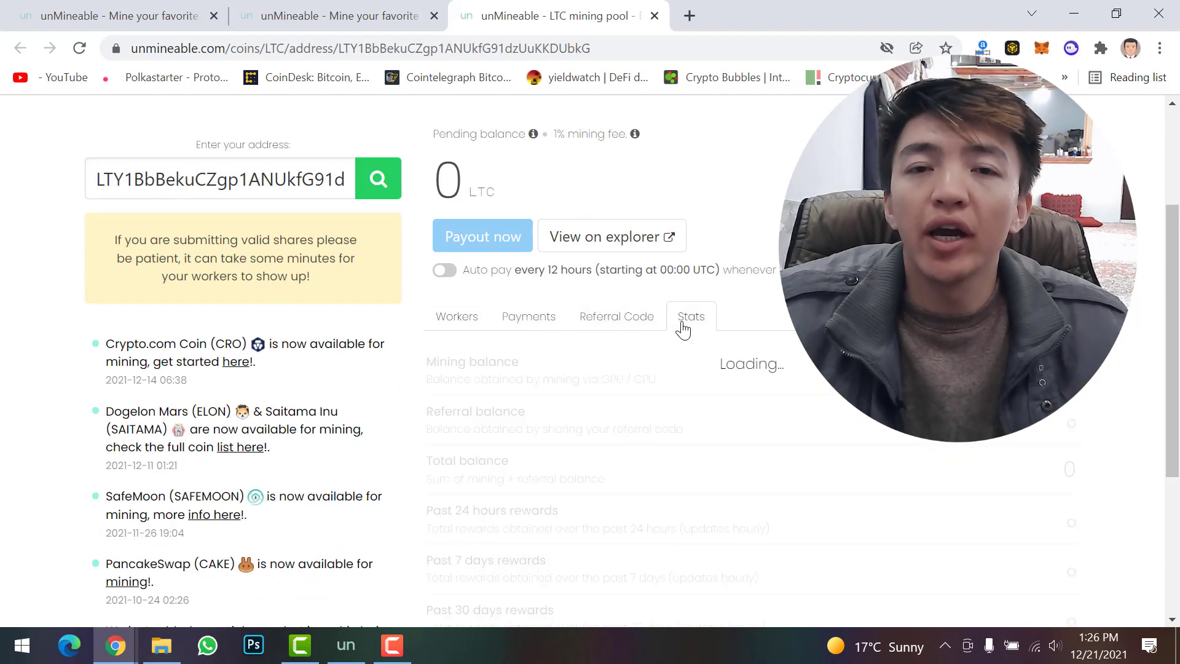